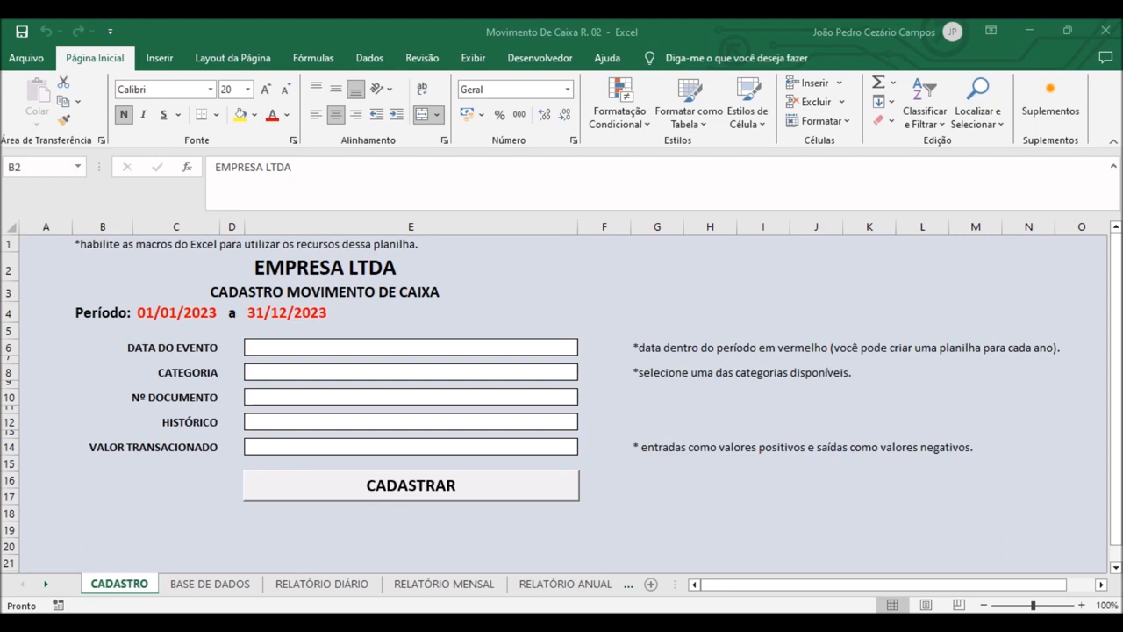
- Examine the CADASTRO form's entry fields, from the event date to the transacted value, including the available category options
click(550, 351)
click(496, 376)
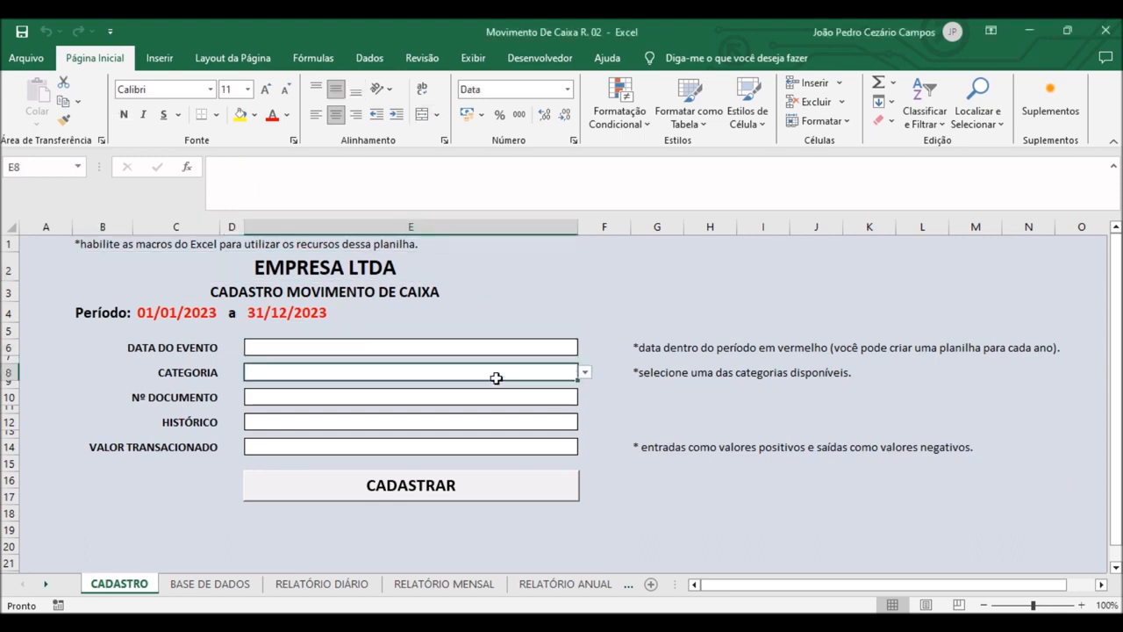
click(585, 373)
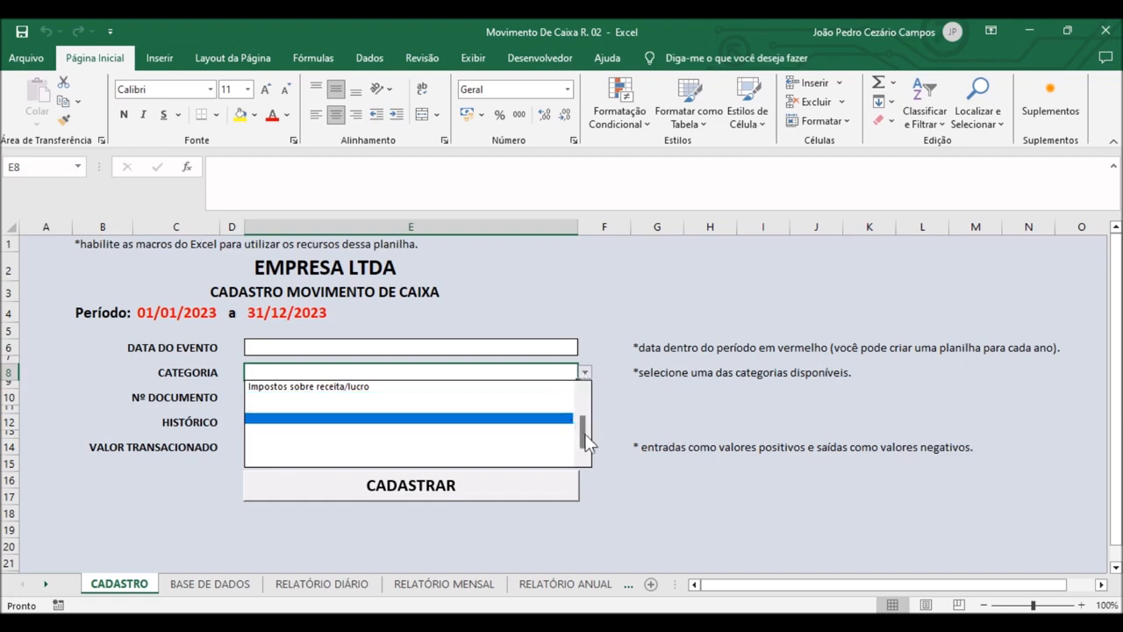
scroll(582, 430, up, 2)
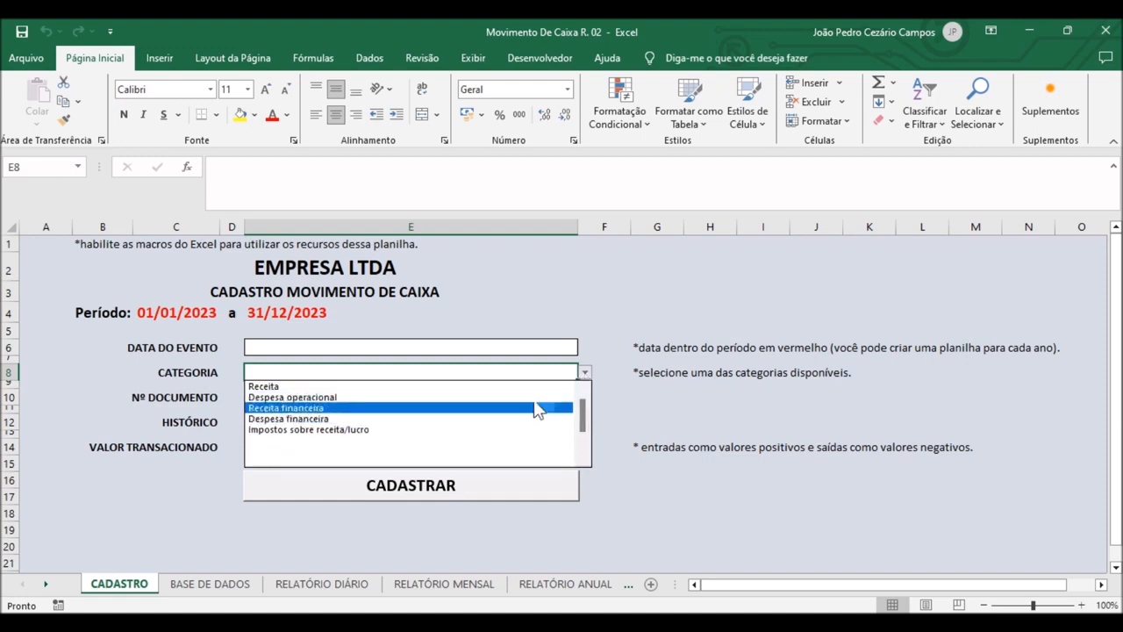
click(623, 397)
click(558, 400)
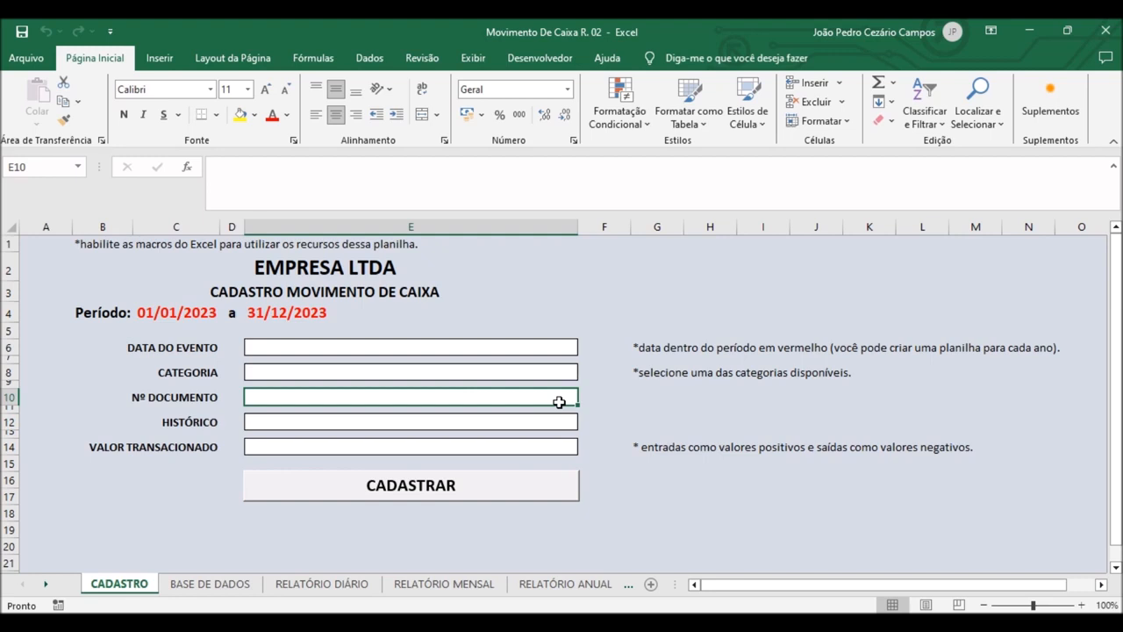
click(522, 427)
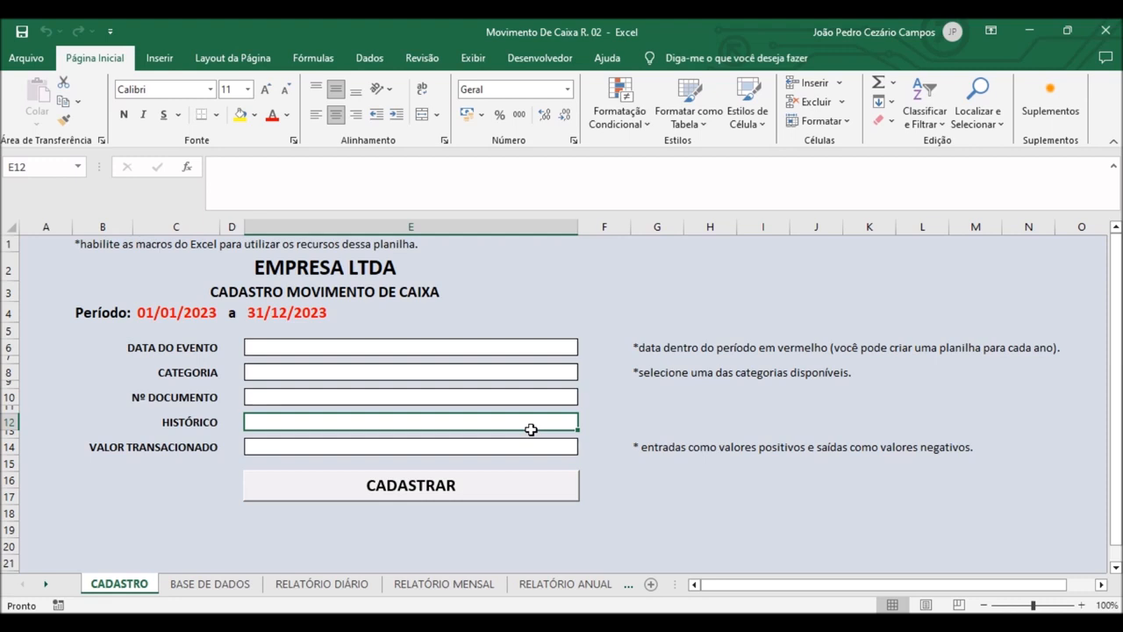
click(510, 452)
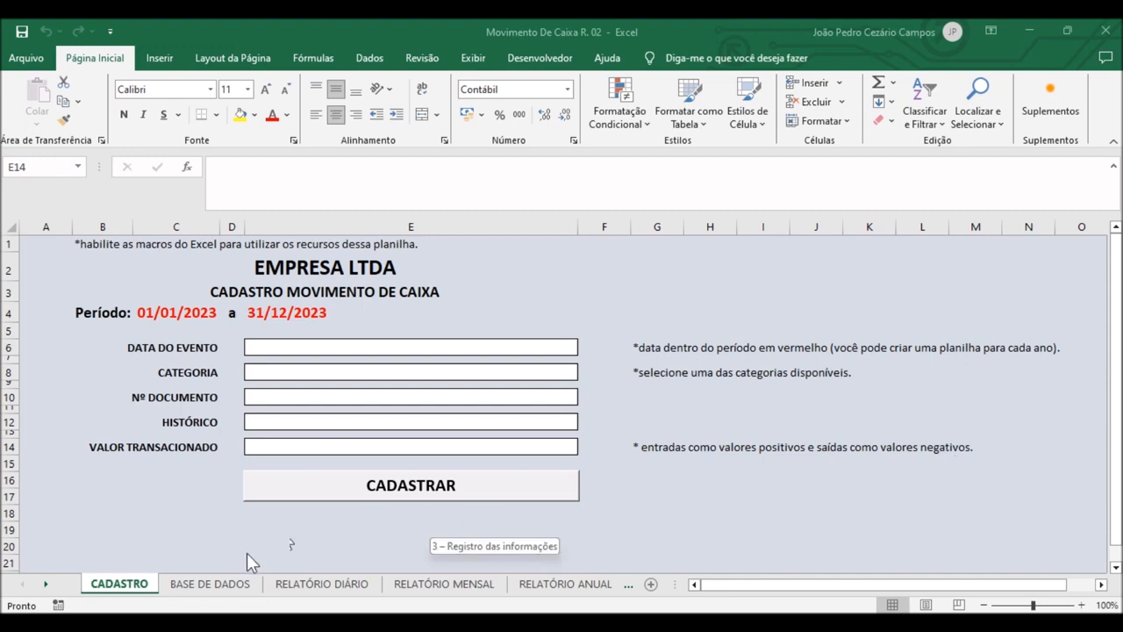
click(231, 586)
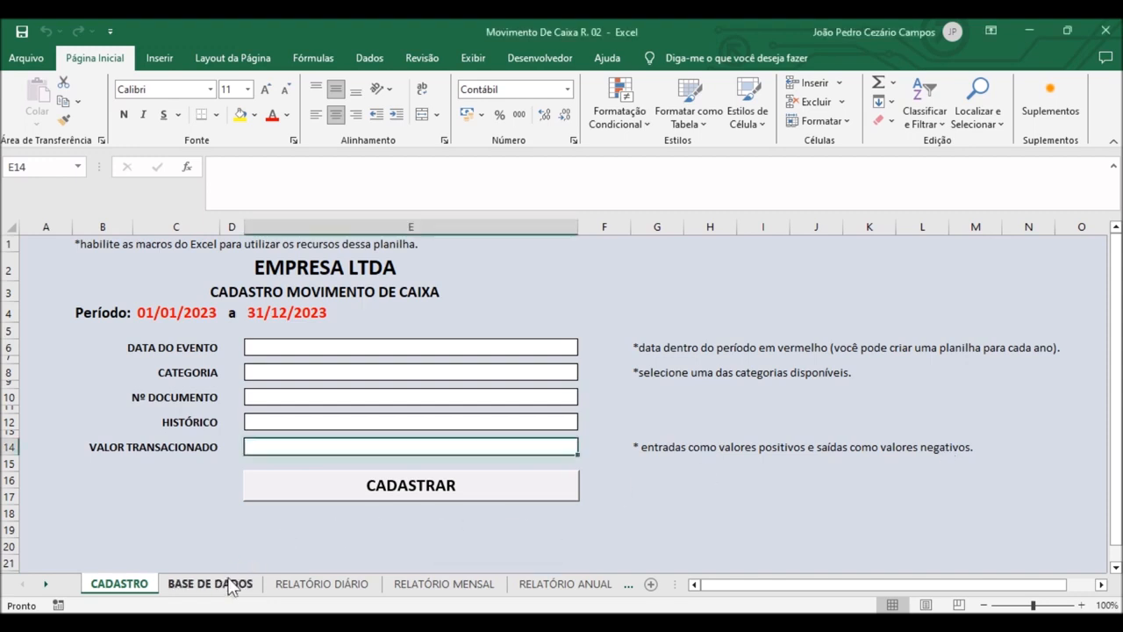
click(287, 349)
click(297, 374)
click(295, 397)
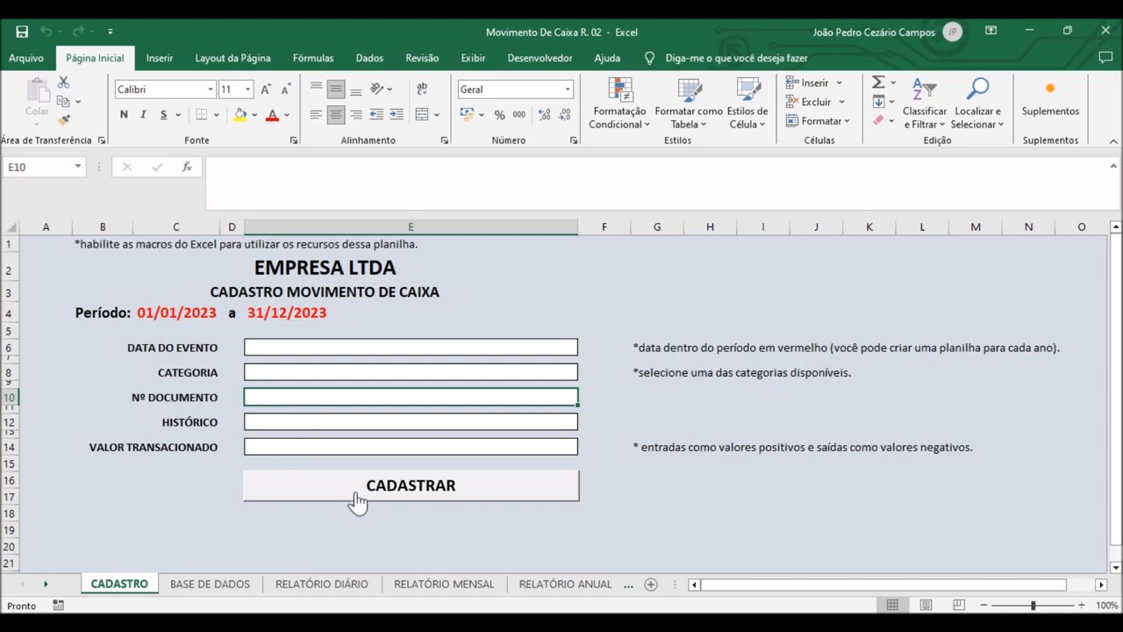
- Examine the registered transactions on the BASE DE DADOS sheet, checking their categories and document numbers
click(209, 585)
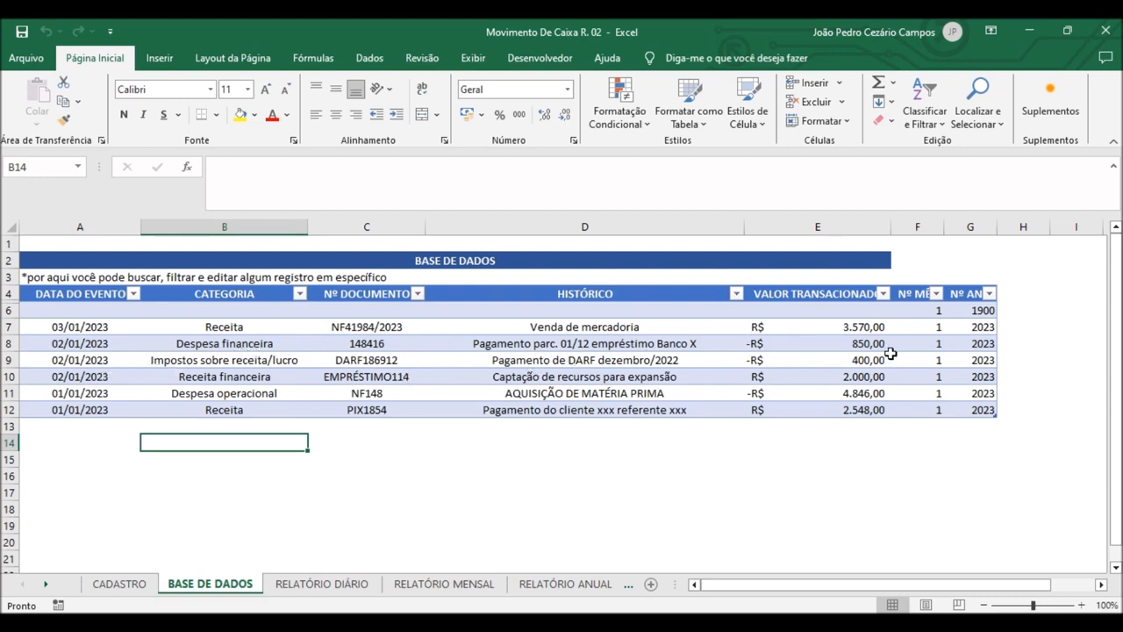
click(186, 334)
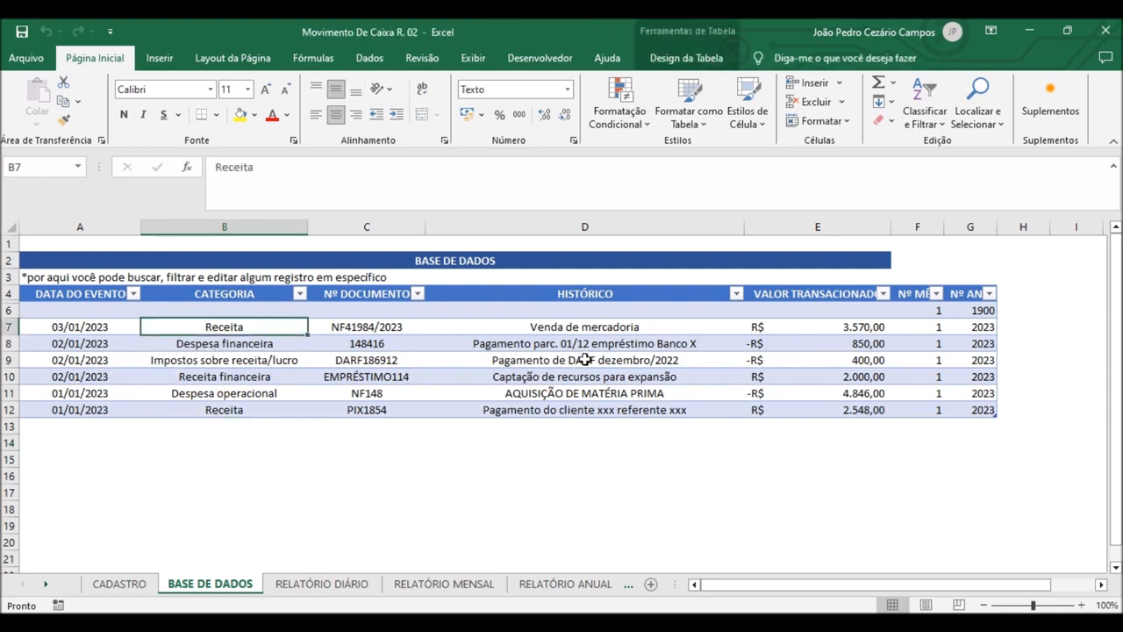
click(232, 362)
click(358, 345)
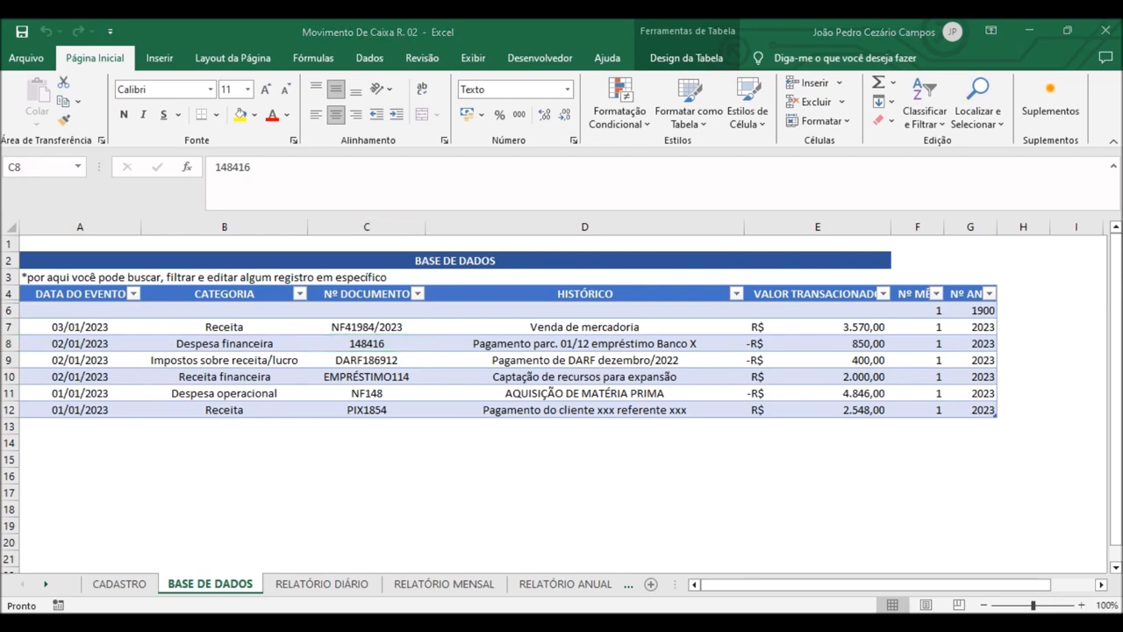
click(270, 484)
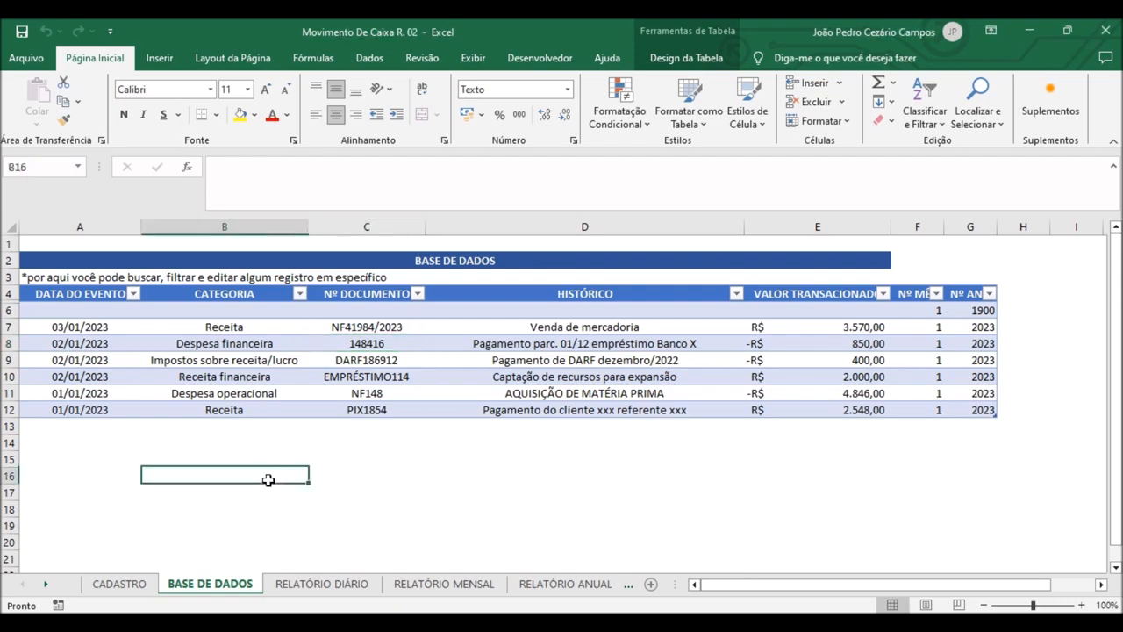
- Examine the RELATÓRIO DIÁRIO sheet's revenue and operating expense entries for 1 January 2023
click(340, 585)
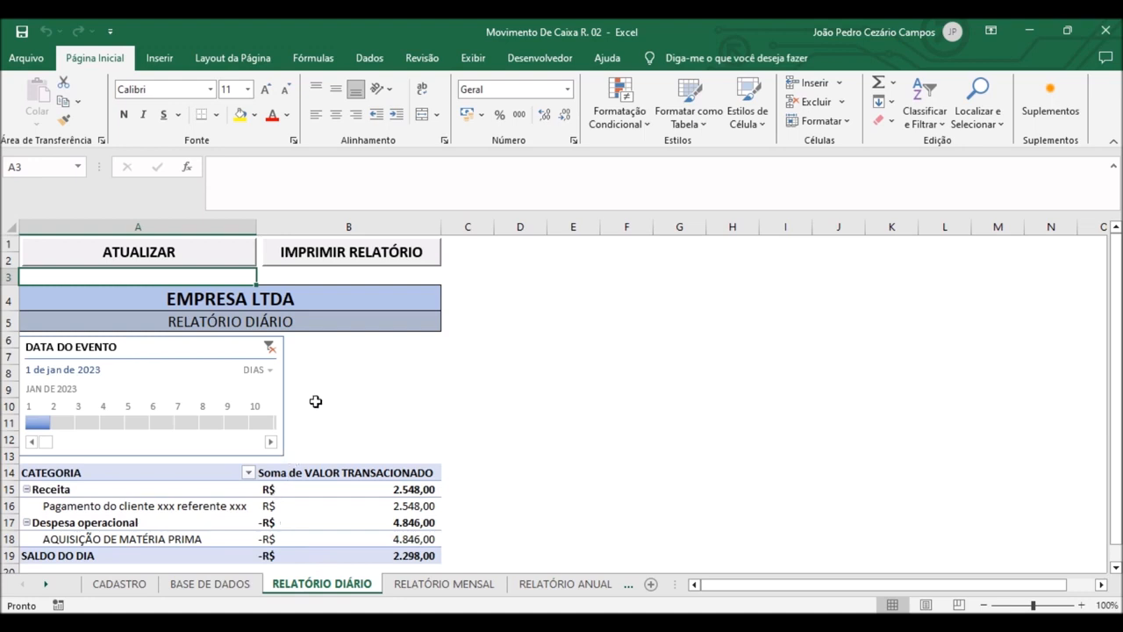
scroll(323, 397, down, 1)
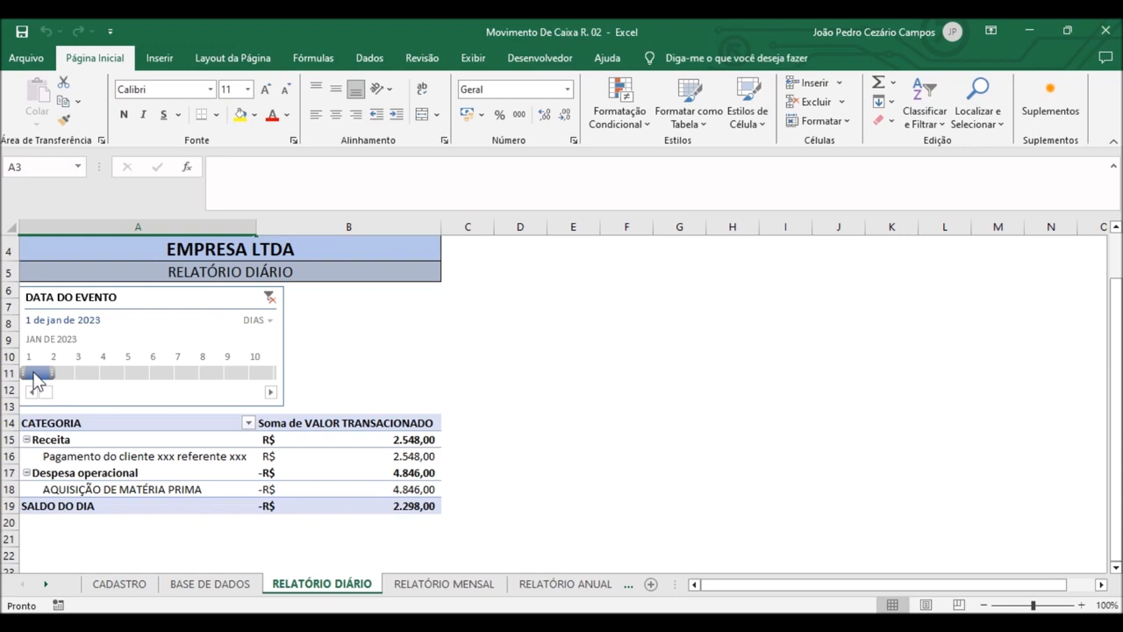
click(83, 458)
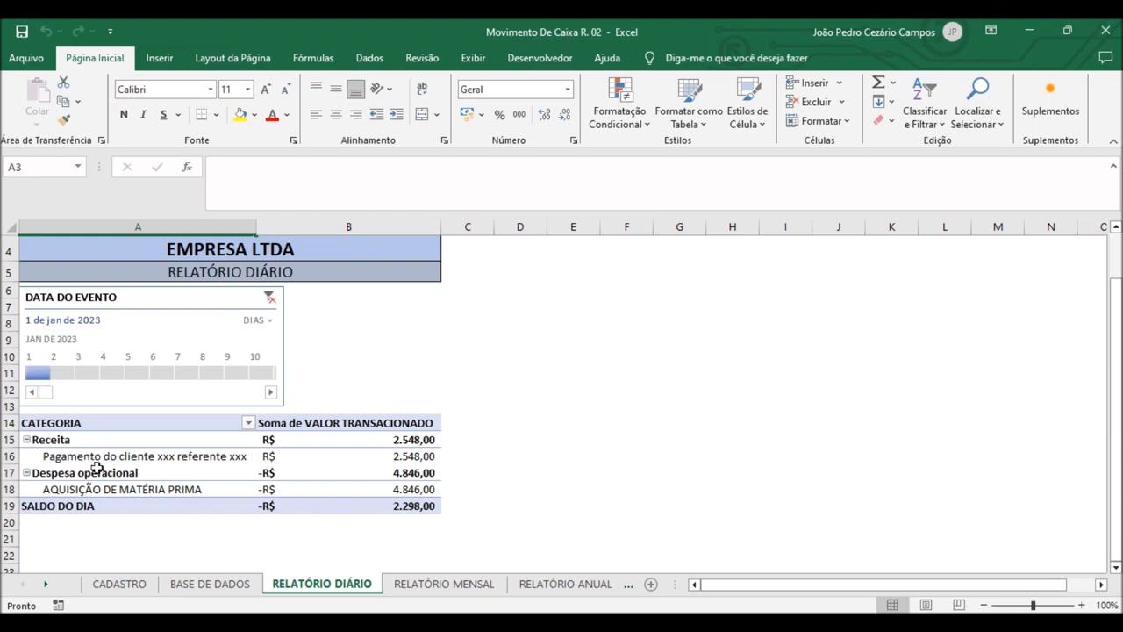
click(138, 495)
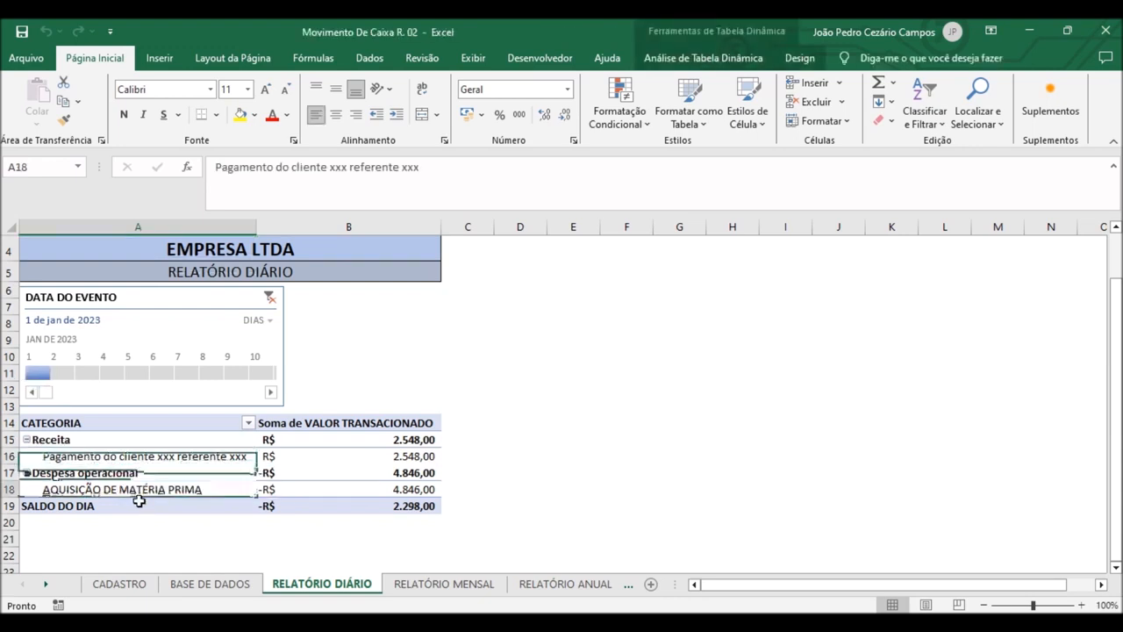
- Filter the daily report's event date timeline to 2 January 2023 and review that day's entries
click(65, 377)
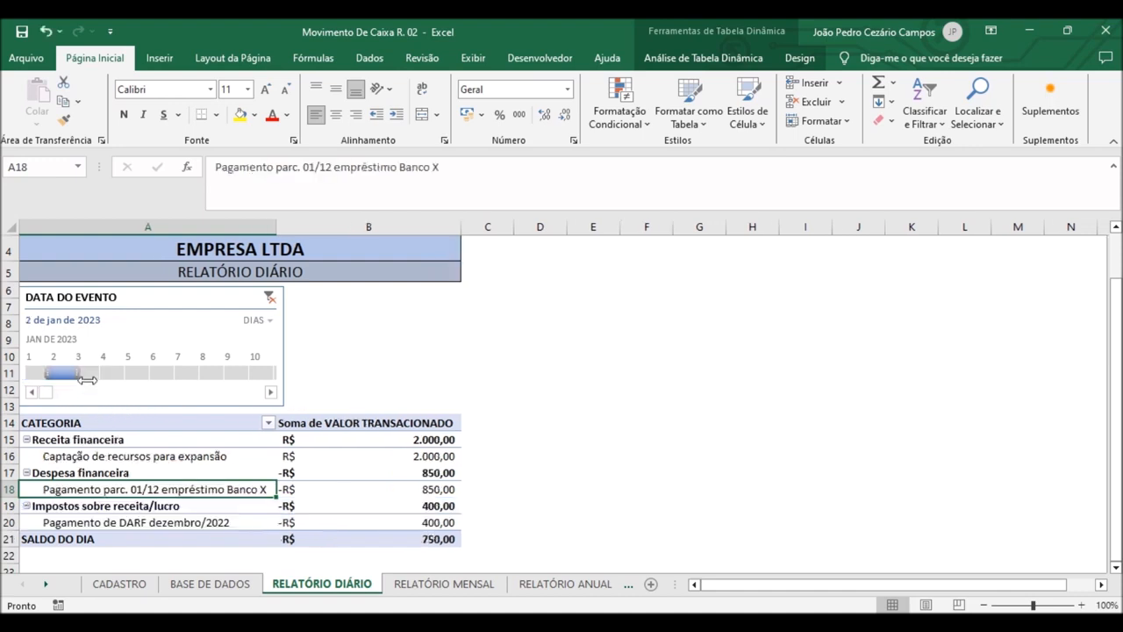
scroll(88, 395, up, 1)
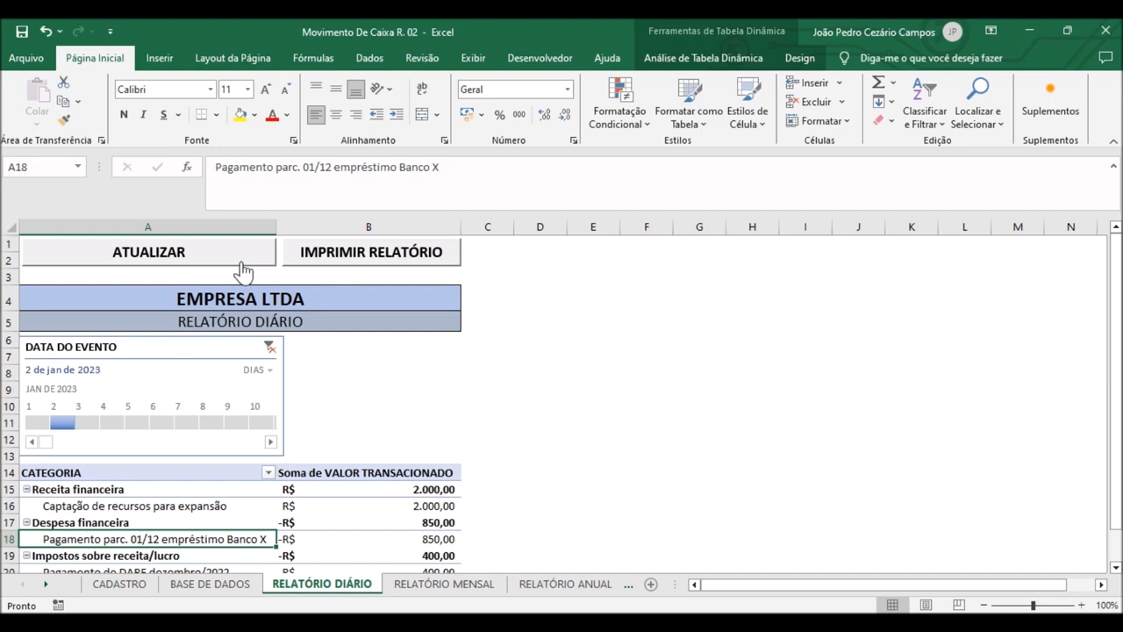
scroll(378, 465, down, 2)
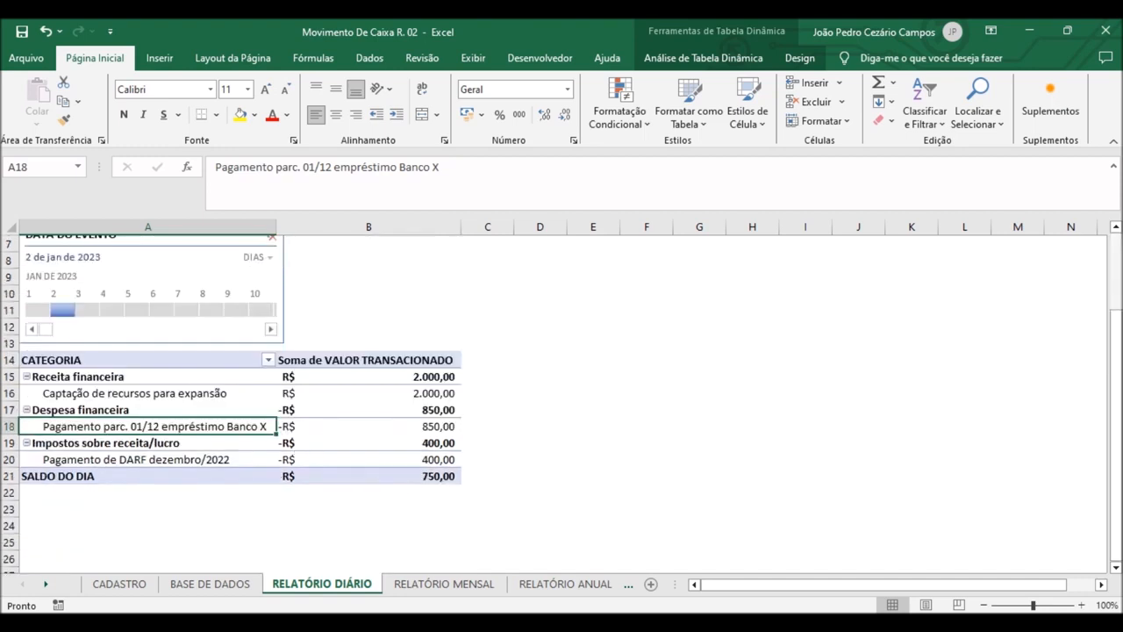
scroll(354, 430, up, 2)
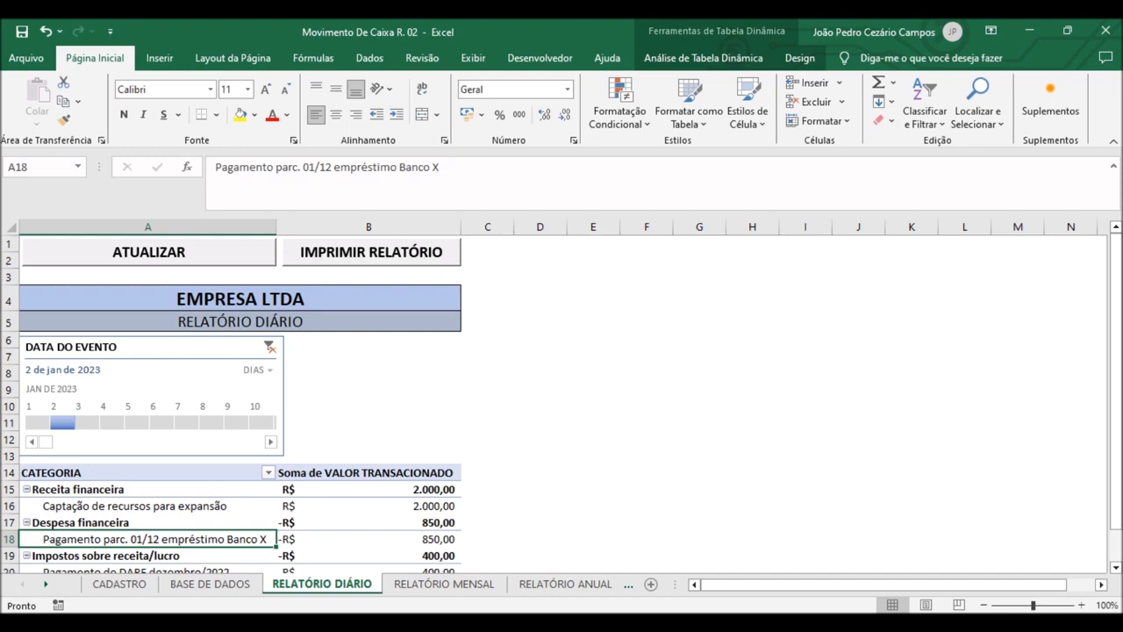
- Examine the account values on the RELATÓRIO MENSAL sheet for January 2023, from operating expense down to net profit
click(445, 583)
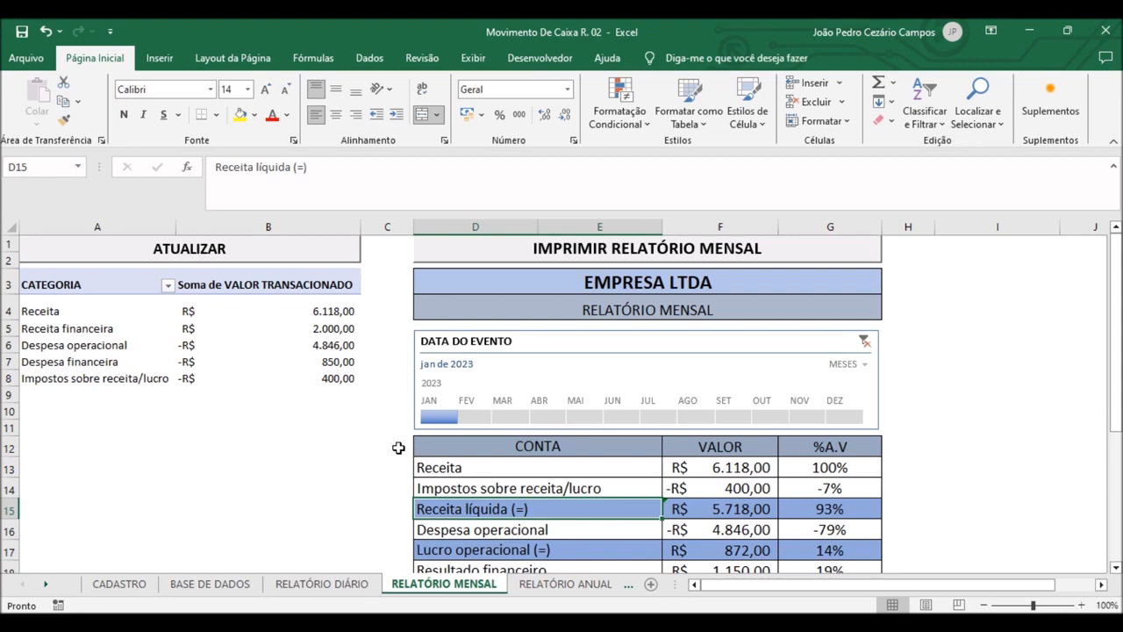
scroll(395, 450, down, 1)
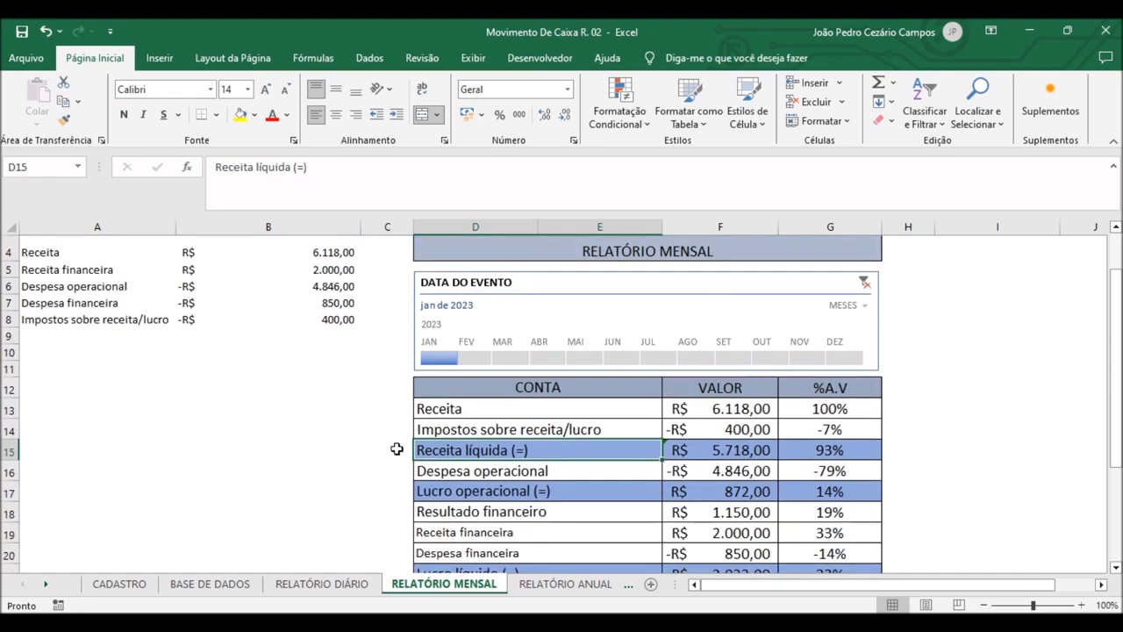
scroll(397, 448, up, 1)
scroll(397, 448, down, 1)
click(649, 472)
click(715, 477)
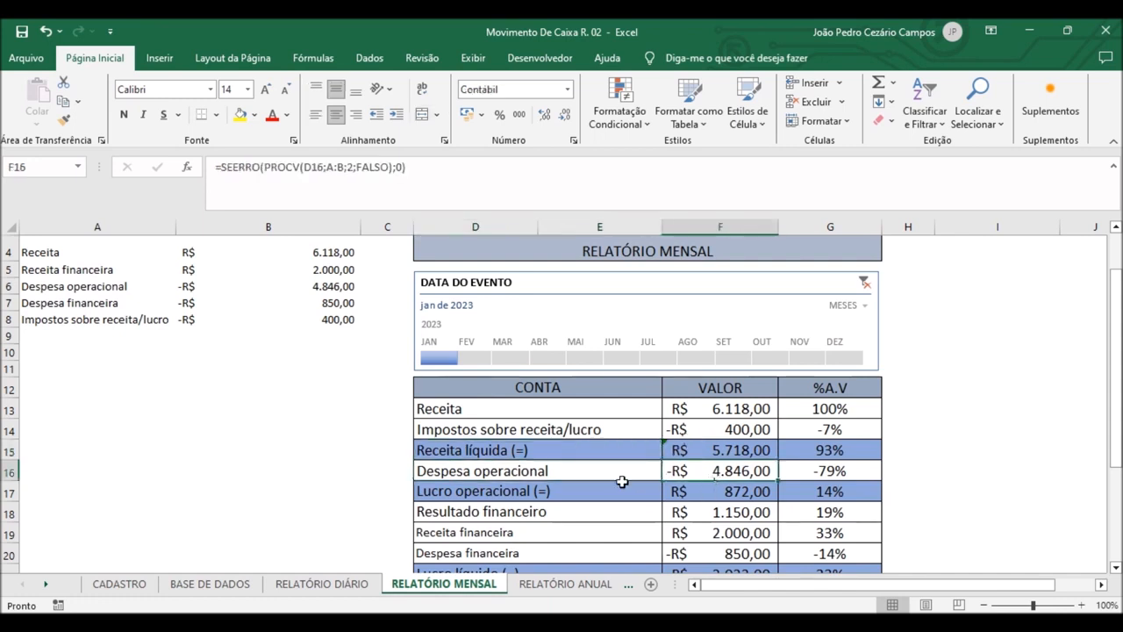
scroll(615, 465, down, 1)
click(611, 430)
click(699, 441)
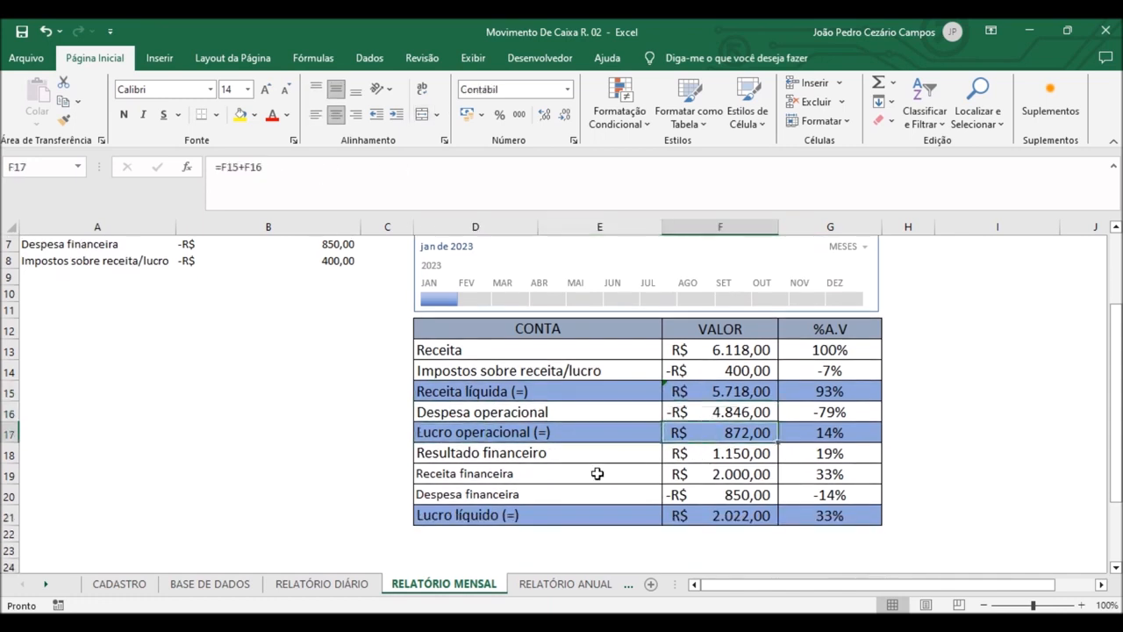
click(710, 462)
click(624, 519)
click(747, 517)
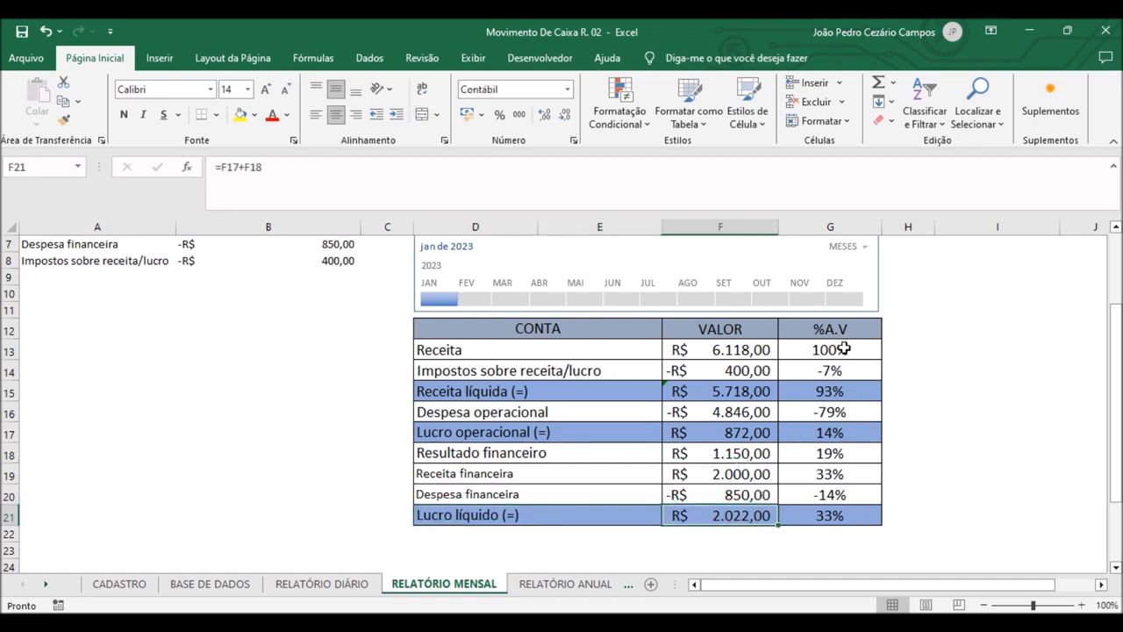
- Compare the %A.V percentages with the VALOR amounts in the monthly report, from Receita down to Lucro líquido
click(842, 353)
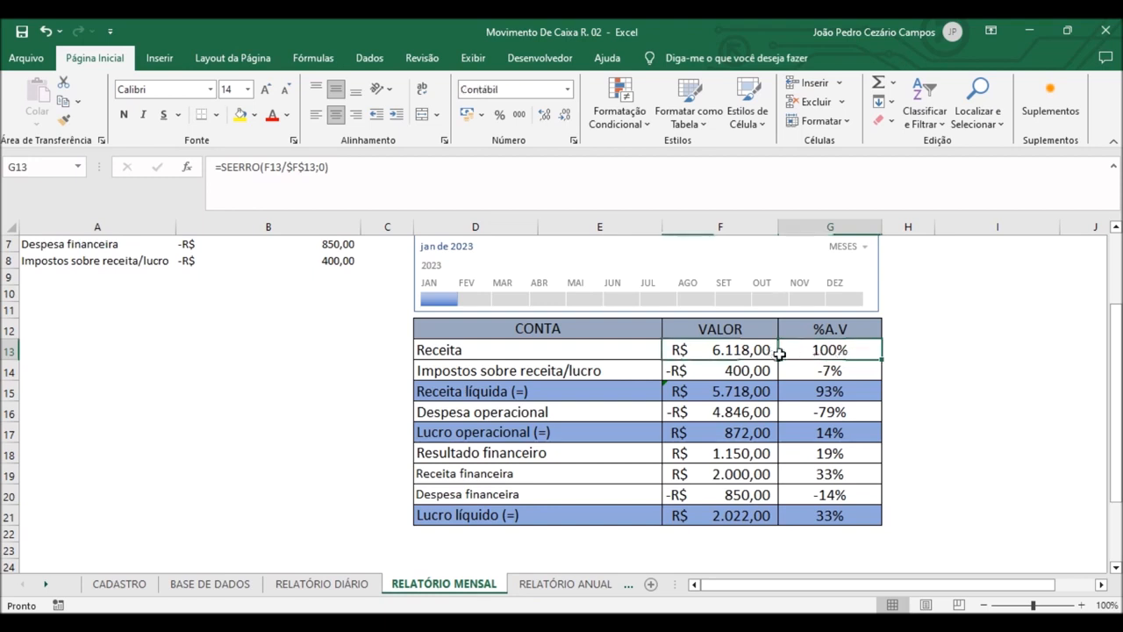
click(812, 378)
click(762, 374)
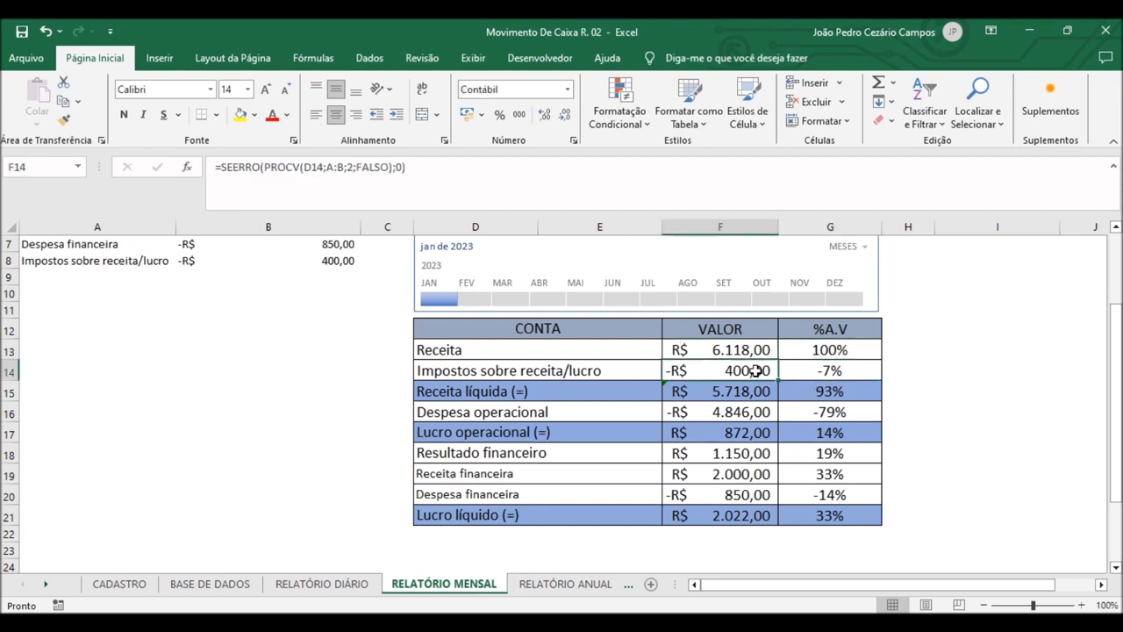
click(795, 400)
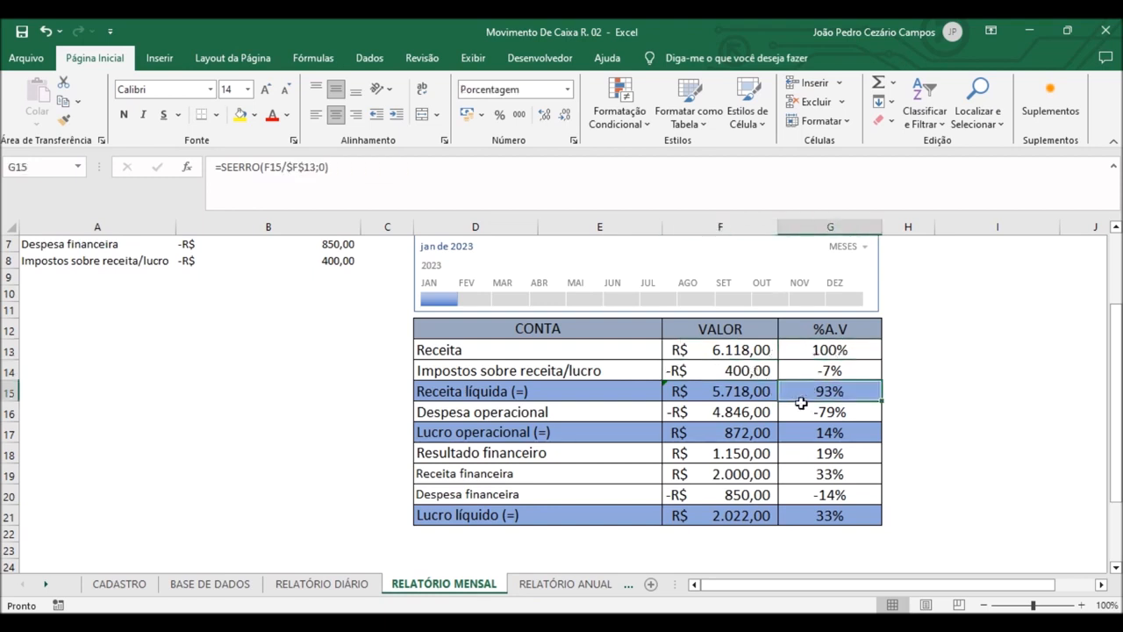
click(752, 393)
click(594, 390)
click(724, 400)
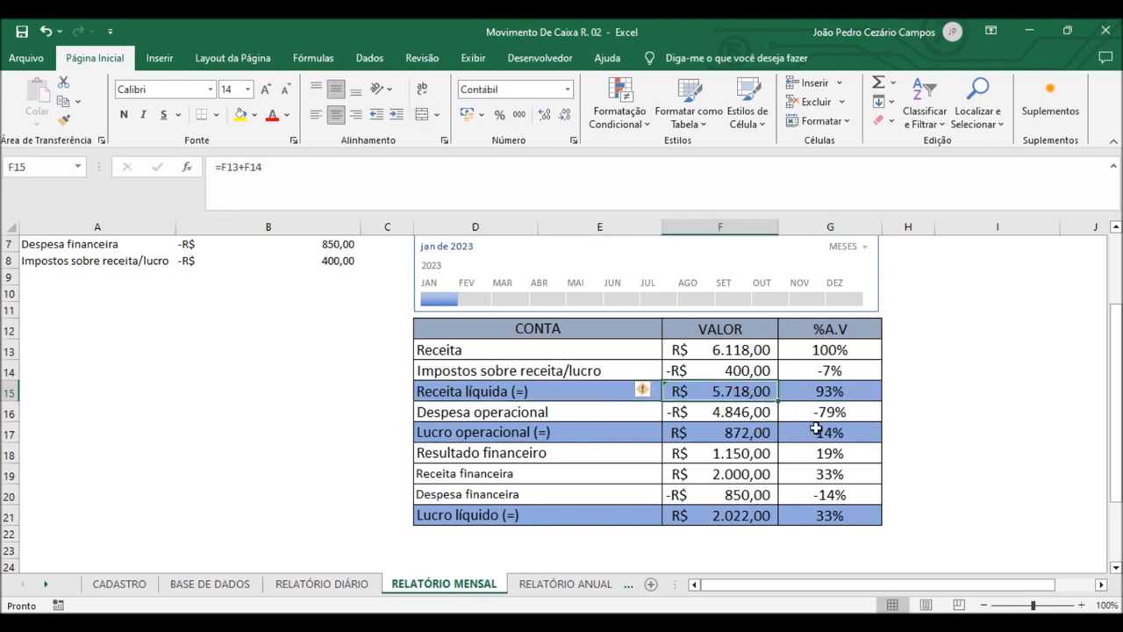
click(816, 415)
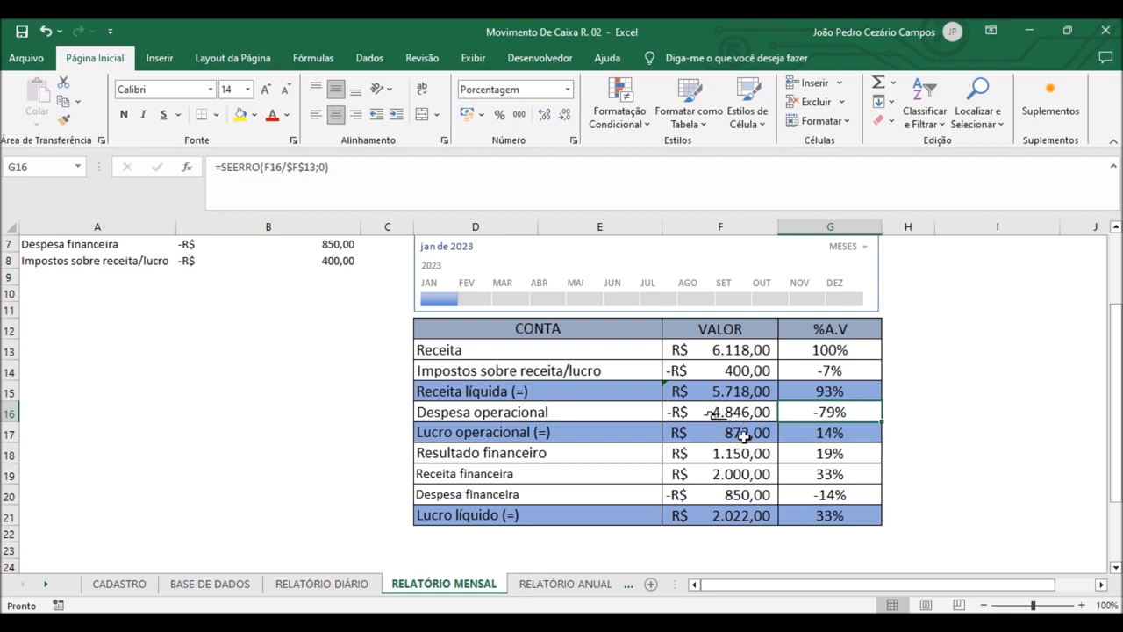
click(856, 435)
click(760, 441)
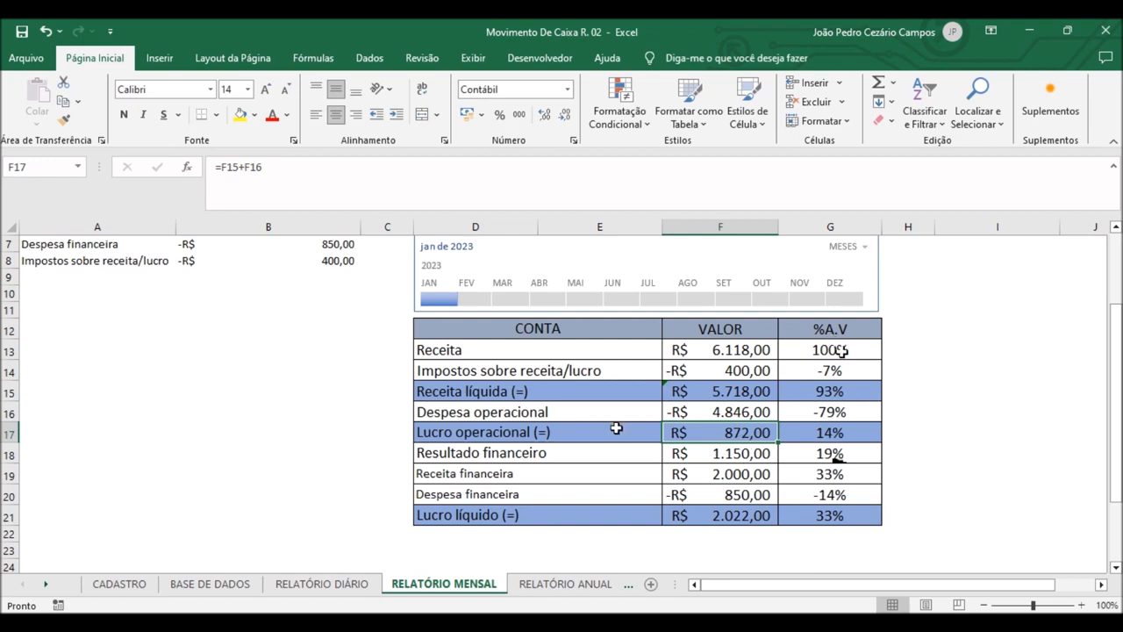
click(745, 456)
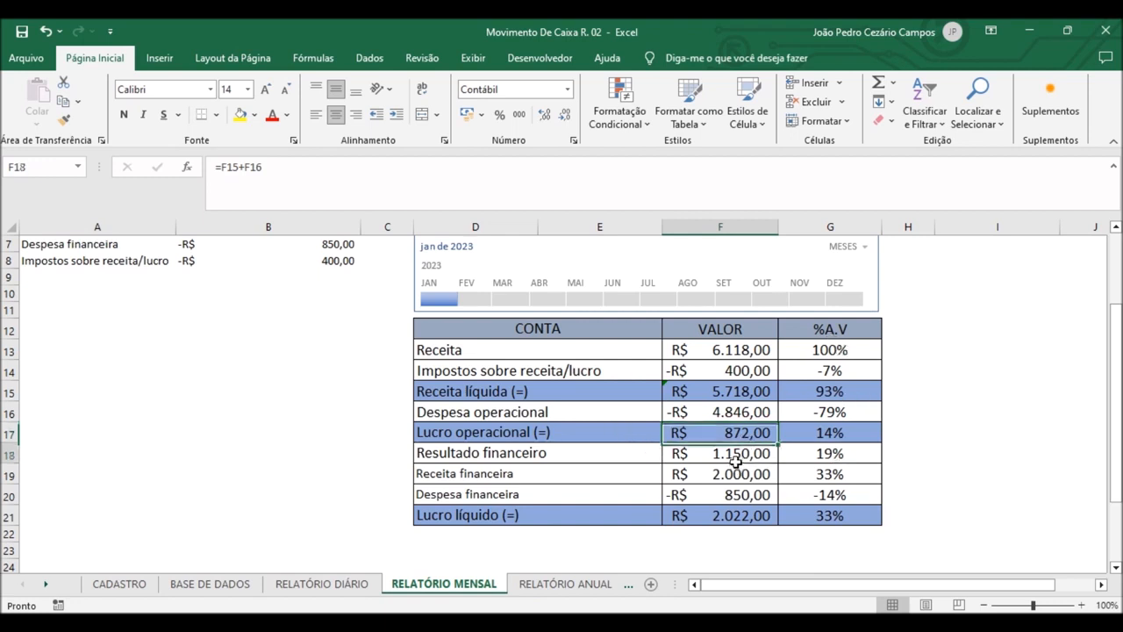
click(814, 458)
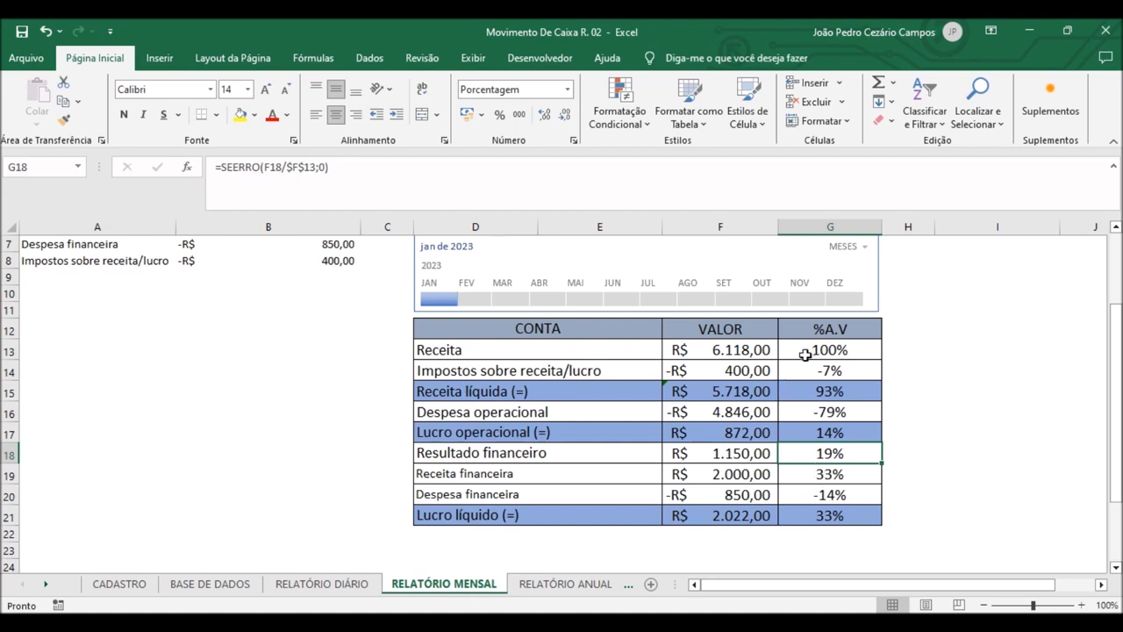
click(832, 513)
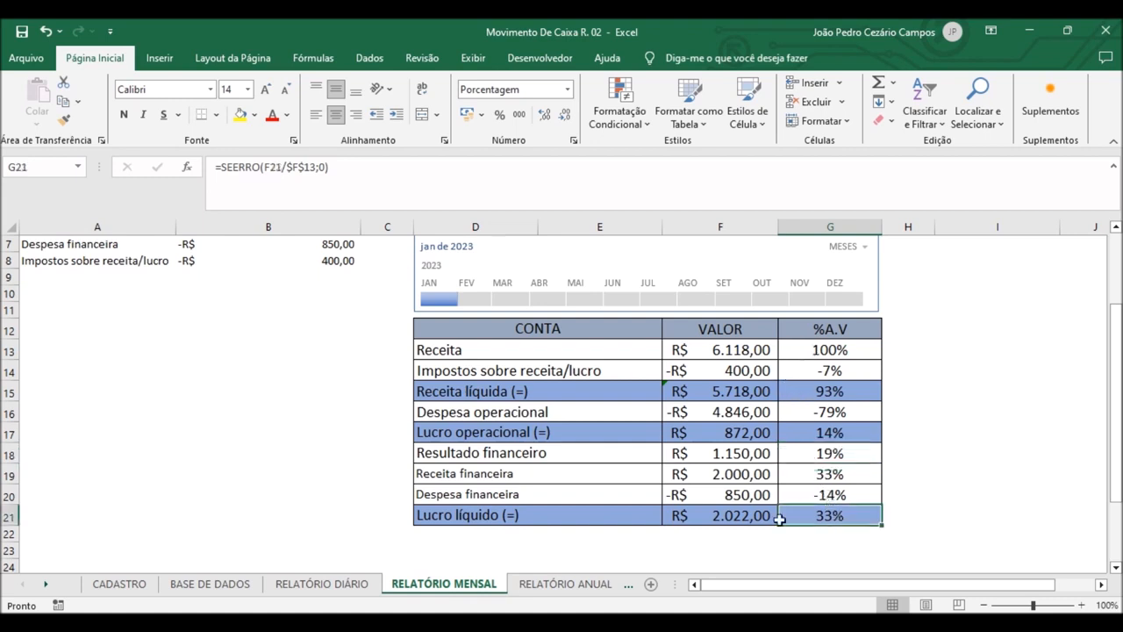
click(745, 521)
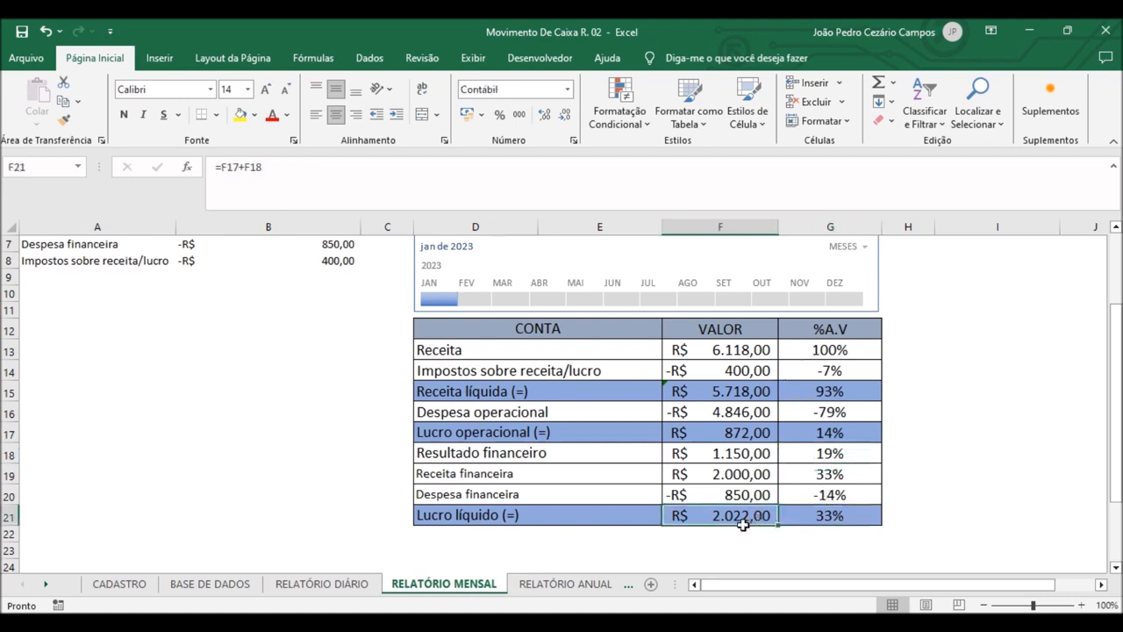
- Compare the Lucro líquido amount with its %A.V percentage at the end of the monthly report
click(828, 520)
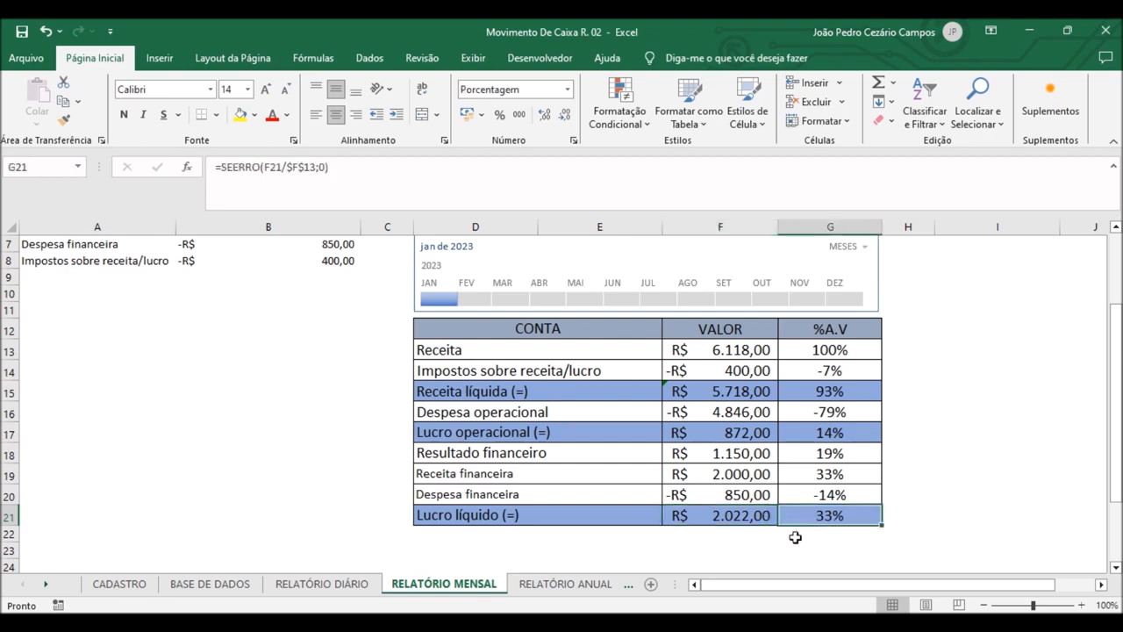
click(750, 523)
click(816, 518)
click(763, 524)
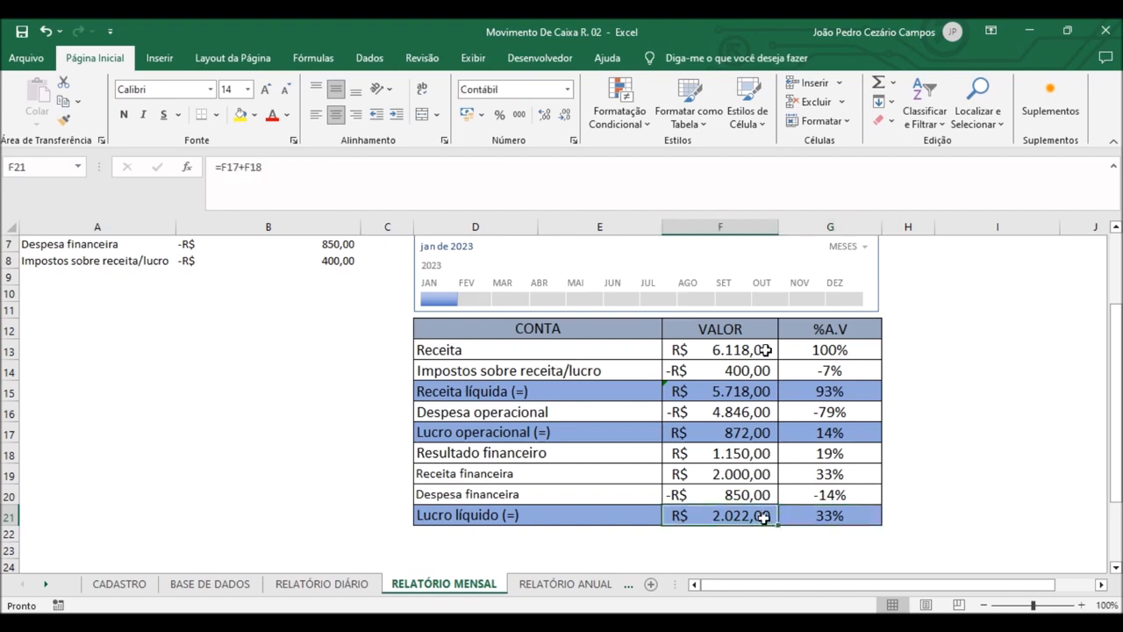
- Filter the monthly report's event date timeline to February 2023, then return it to January 2023
scroll(727, 399, up, 2)
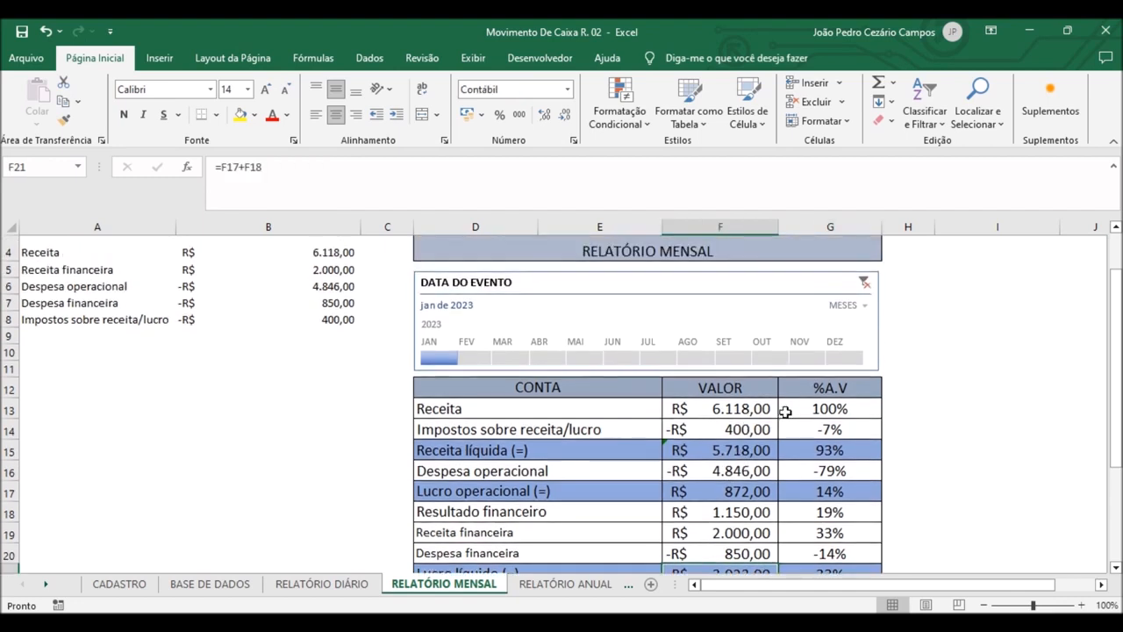
click(485, 417)
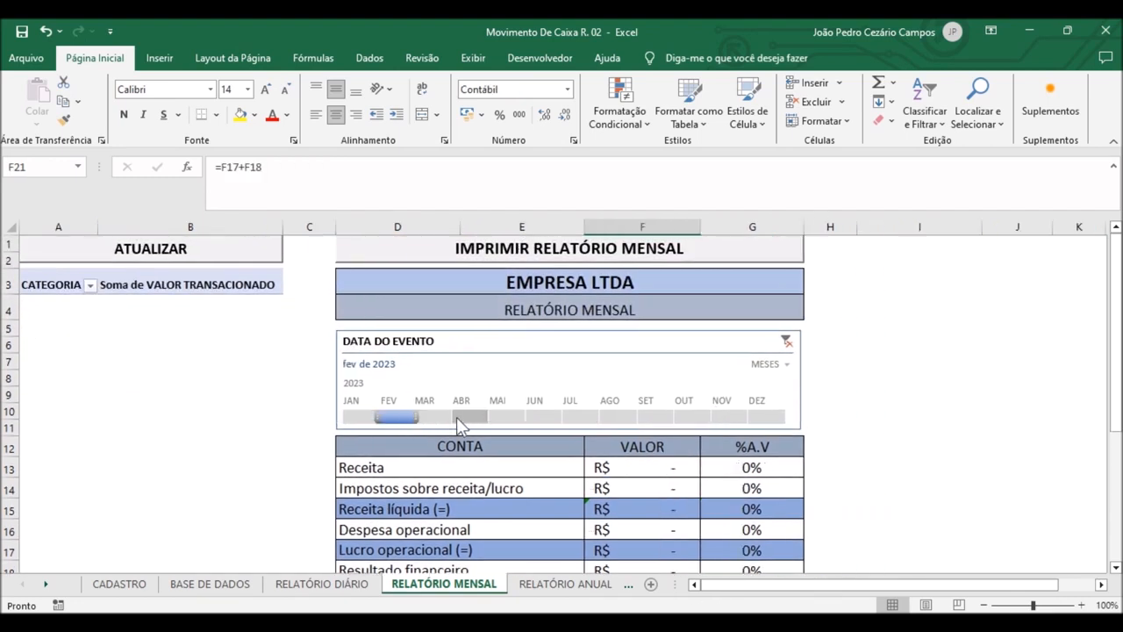
click(359, 423)
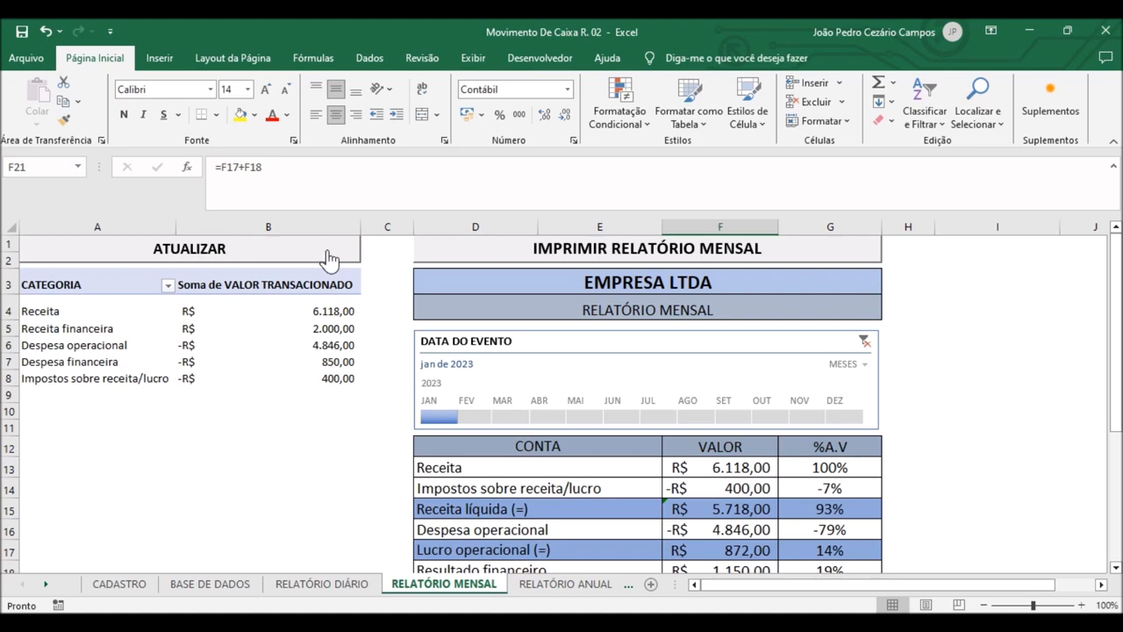
- Open the RELATÓRIO ANUAL sheet and review the account rows of its %A.V. table from Impostos sobre receita/lucro to Lucro líquido
click(539, 264)
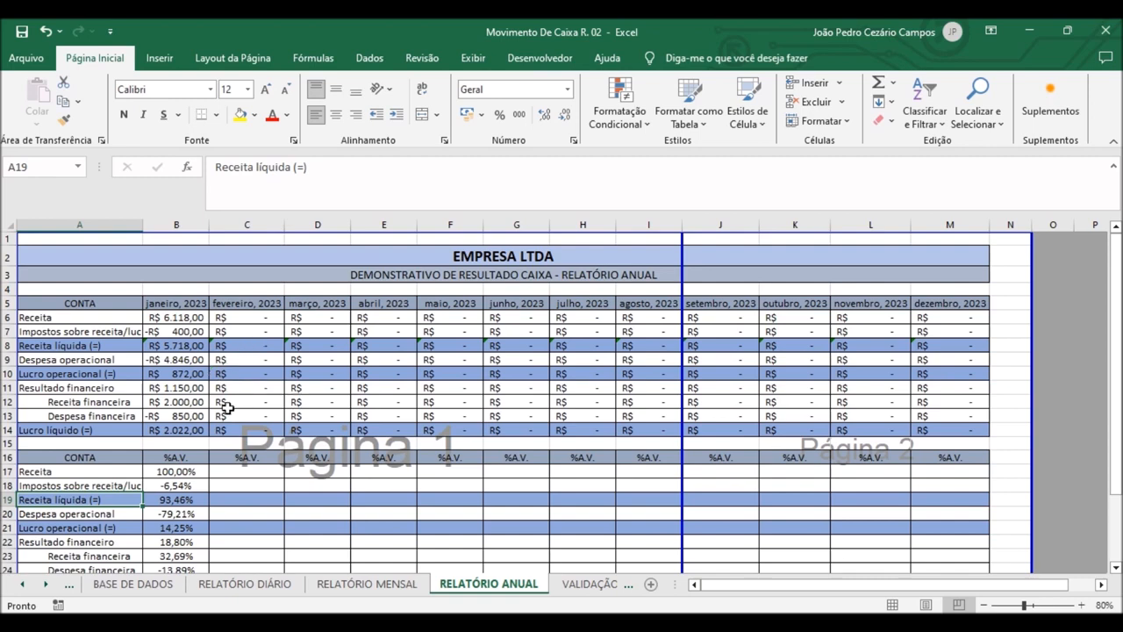
scroll(276, 423, down, 1)
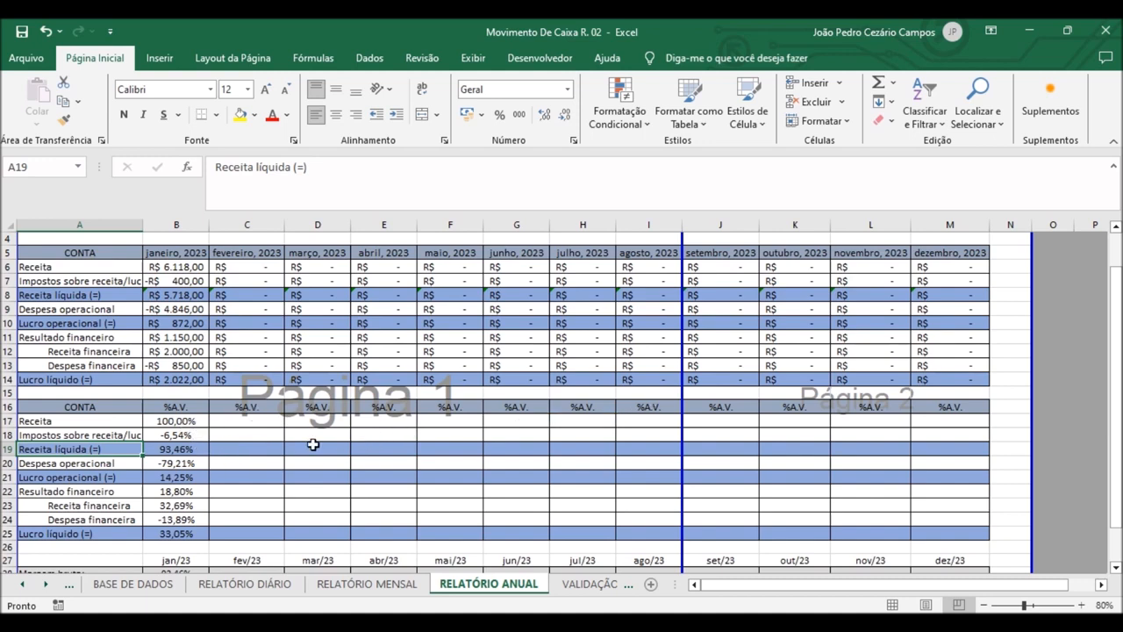
click(112, 444)
drag(114, 439, 108, 536)
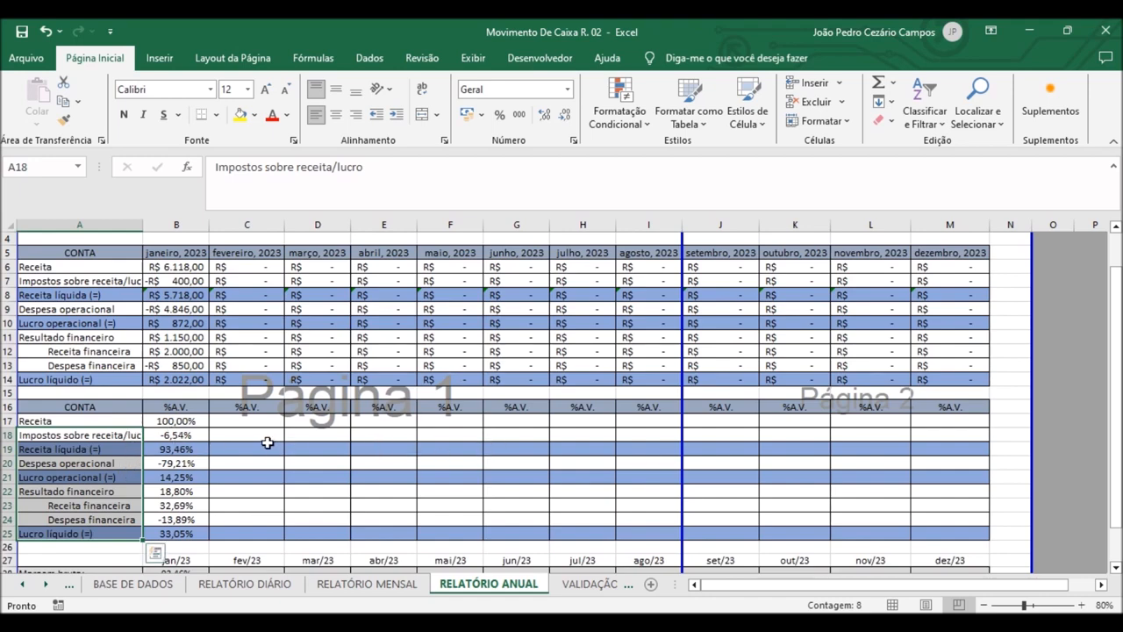
- Examine the Margem bruta, Margem operacional and Margem líquida rows below the annual report's %A.V. table
scroll(254, 440, down, 1)
drag(133, 533, 120, 562)
click(115, 534)
click(114, 546)
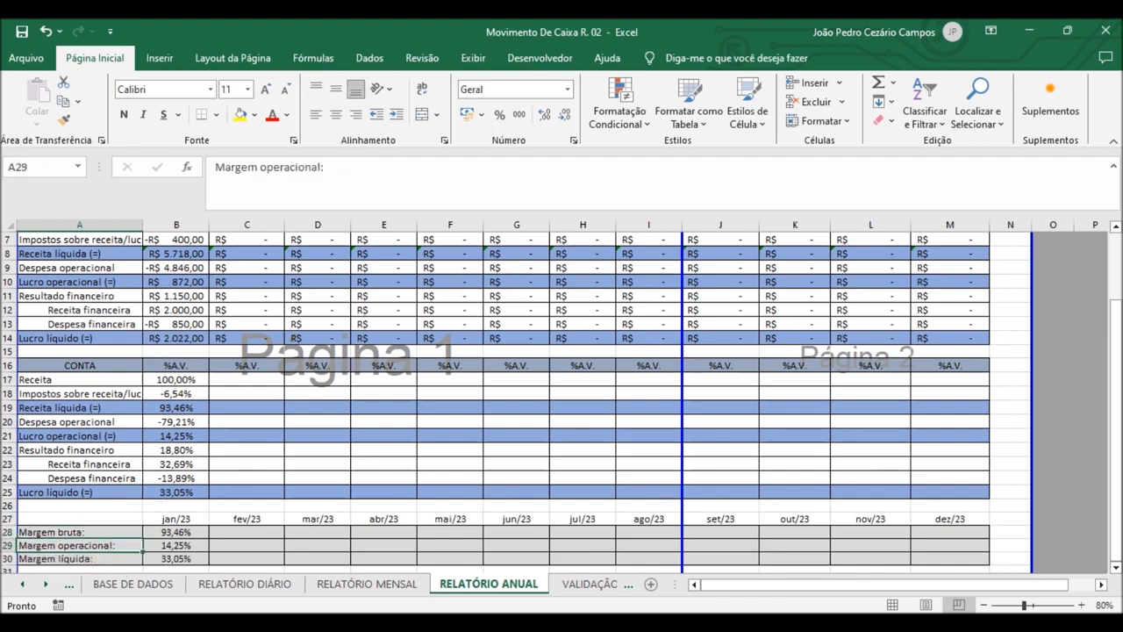
click(113, 562)
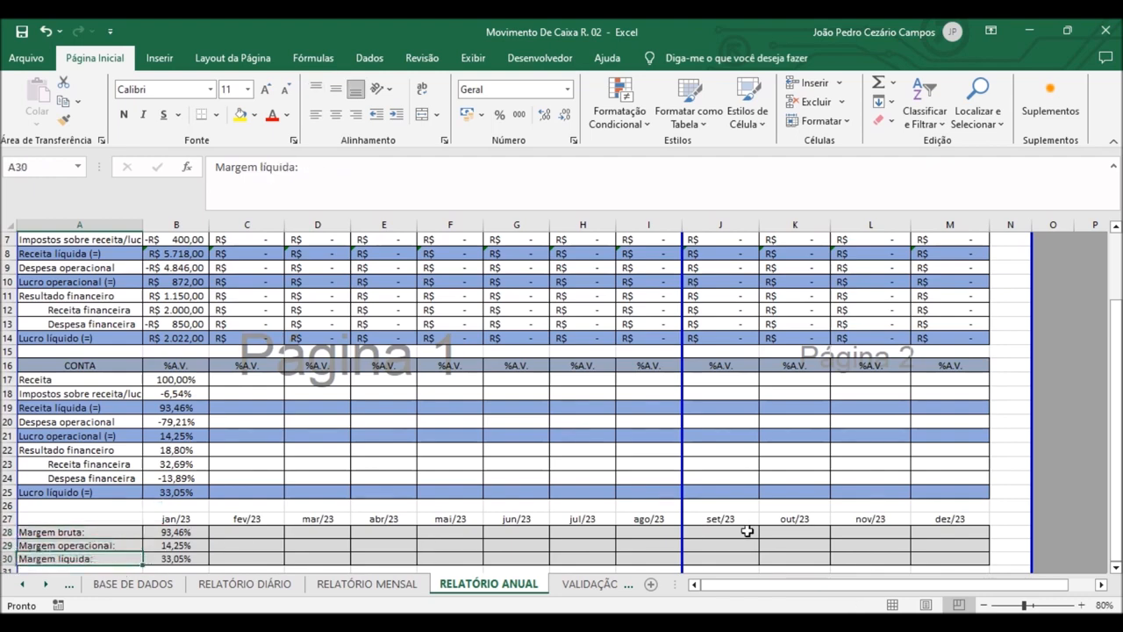
scroll(351, 491, down, 2)
scroll(292, 427, up, 4)
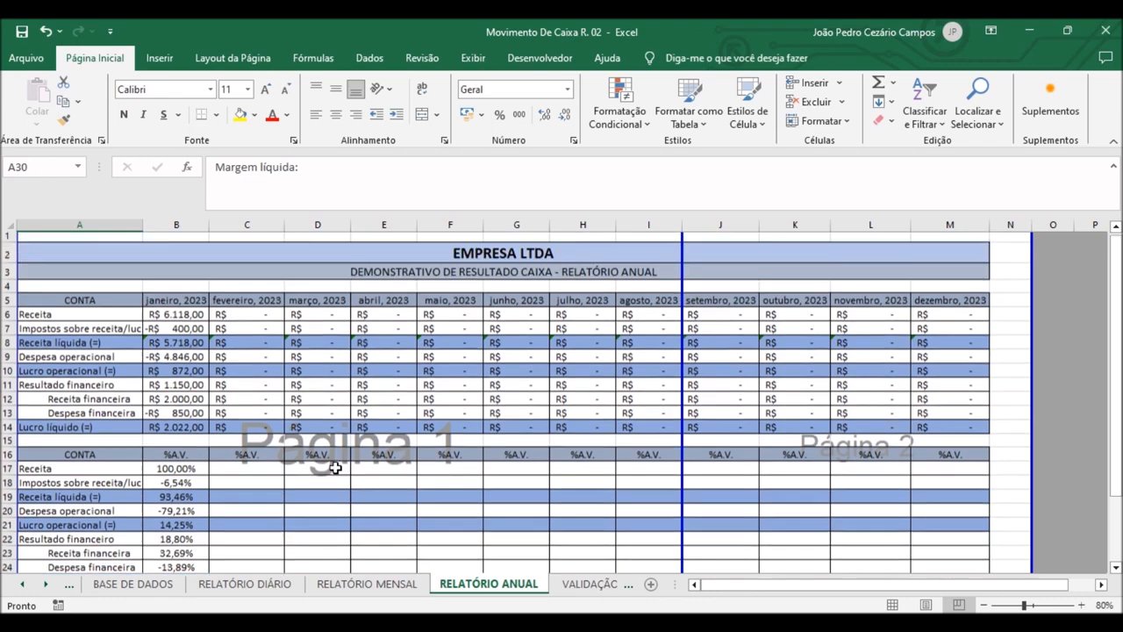
- Open the VALIDAÇÃO DE DADOS sheet and review the CATEGORIAS list from Receita to Impostos sobre receita/lucro
click(586, 585)
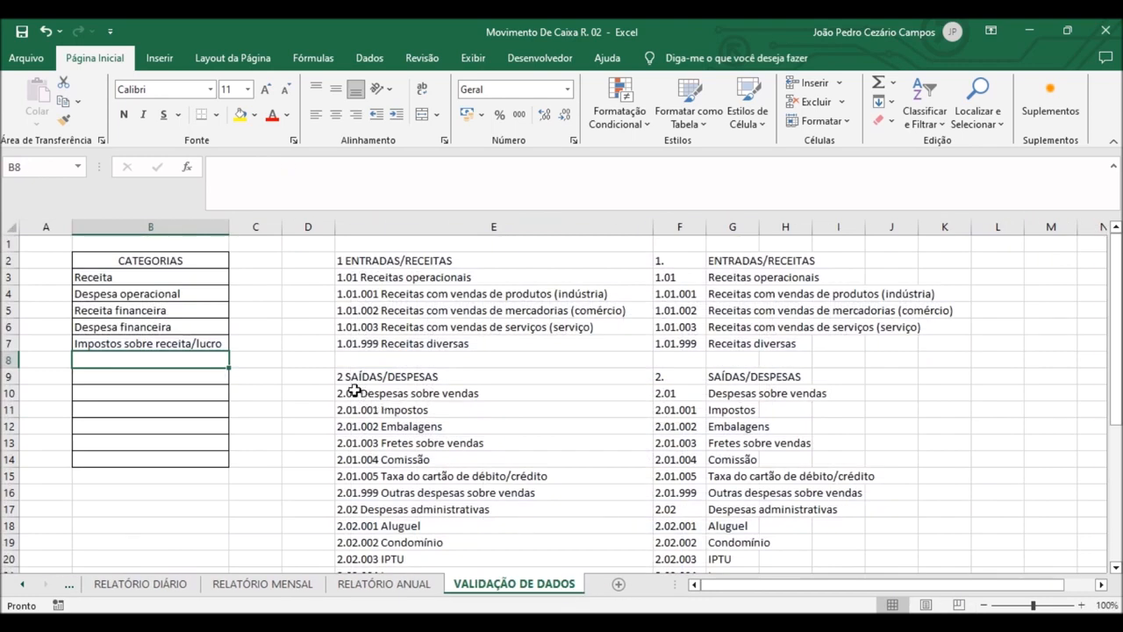
click(176, 278)
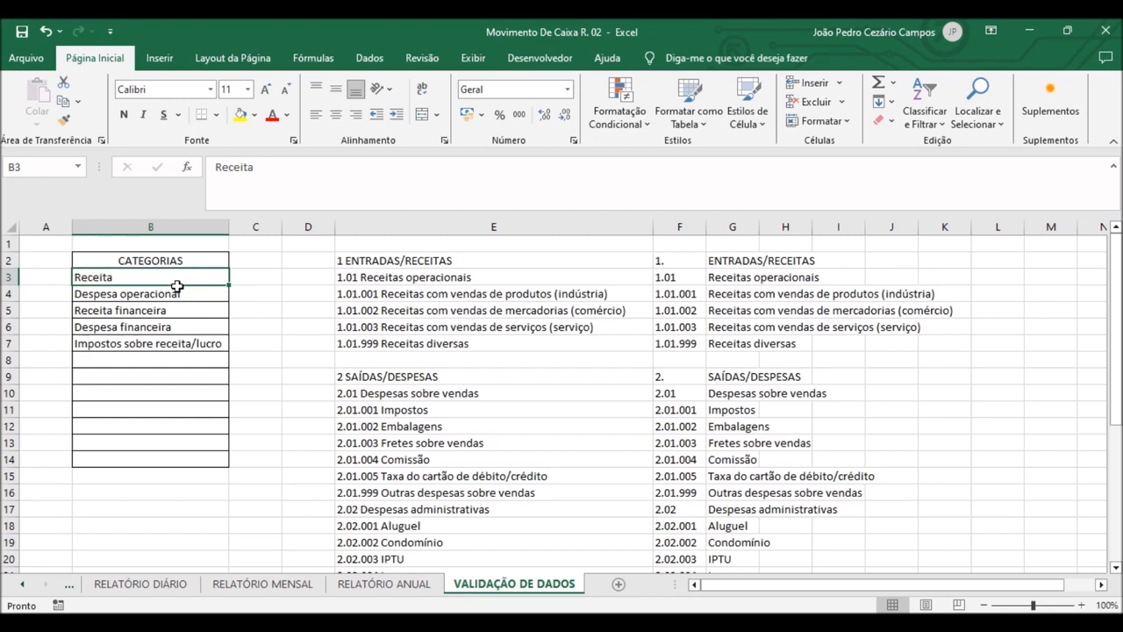
click(179, 293)
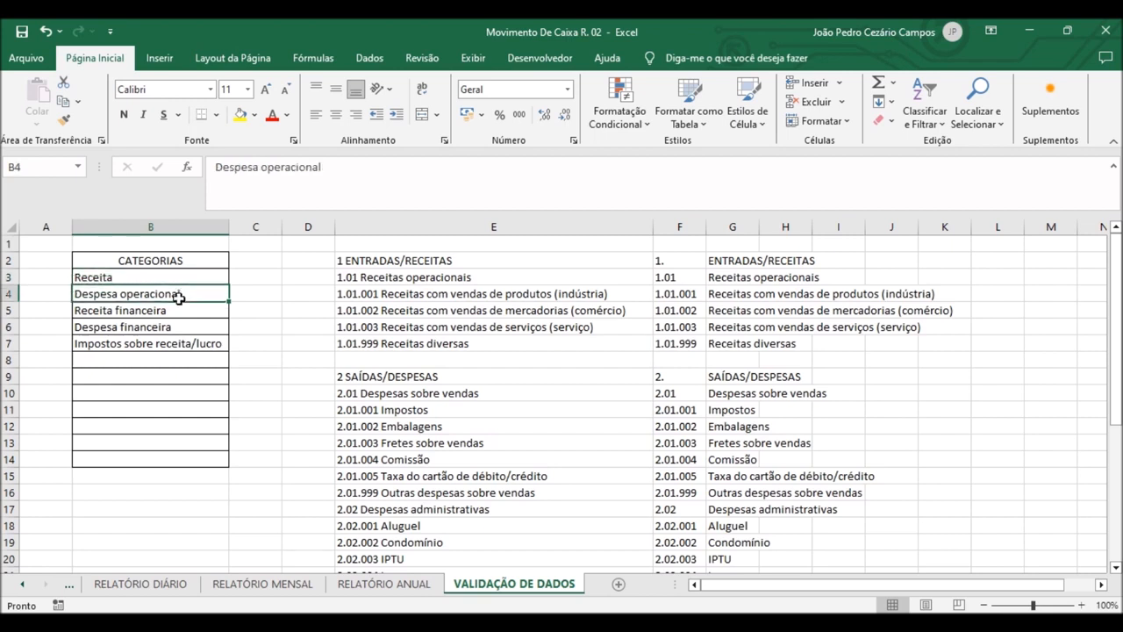
click(178, 311)
click(174, 328)
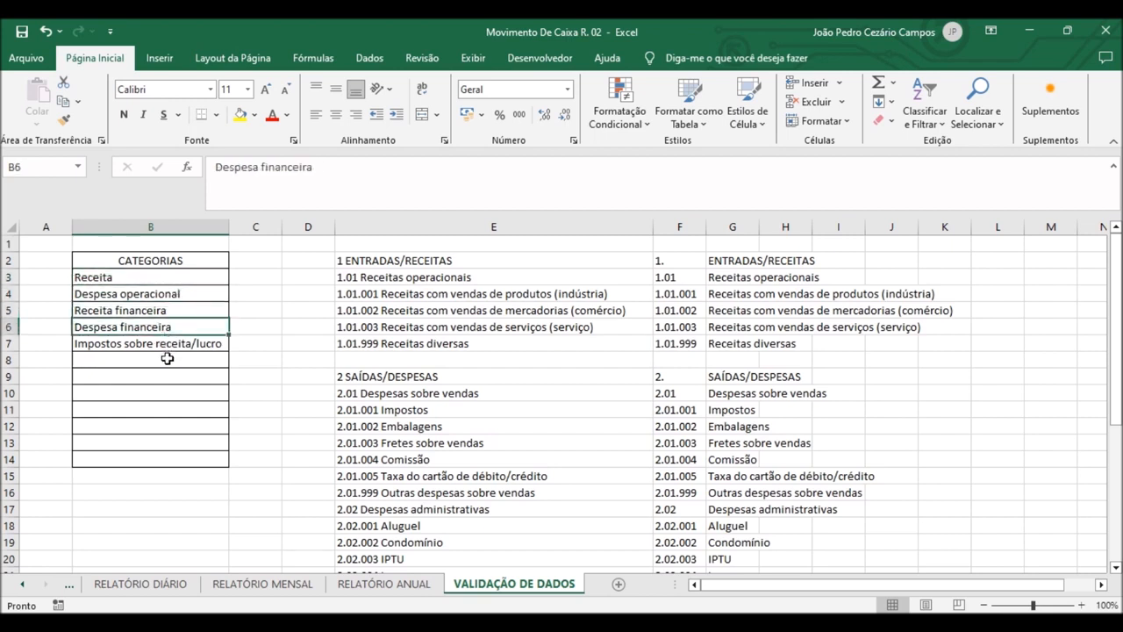
click(185, 347)
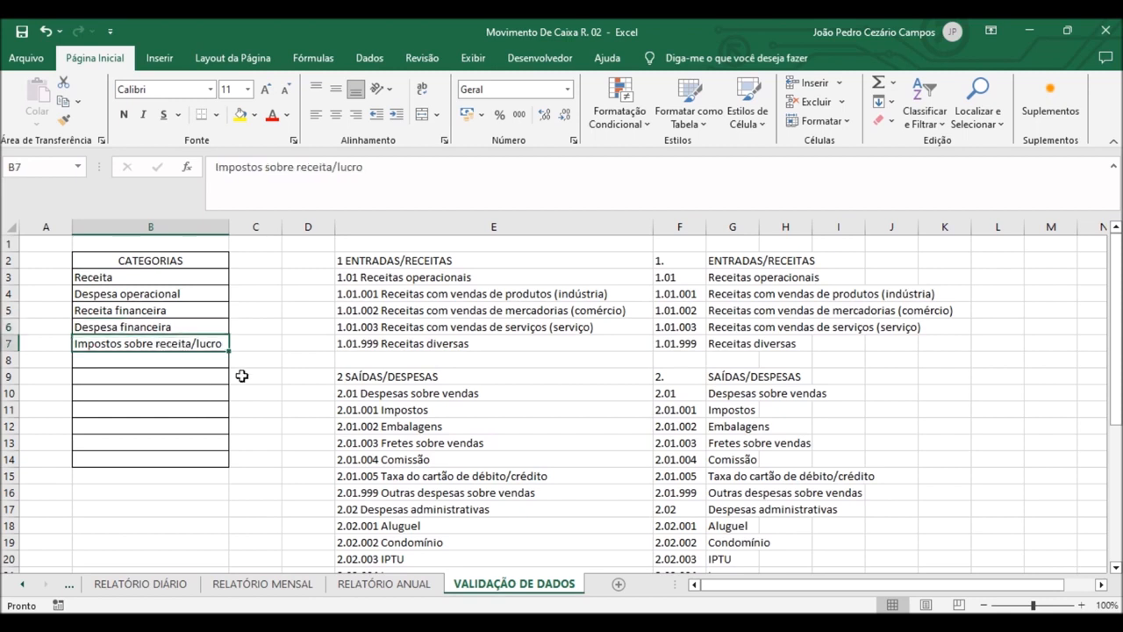
- Examine the chart of accounts in column E, focusing on the revenue accounts under 1 ENTRADAS/RECEITAS
click(379, 263)
drag(381, 279, 409, 476)
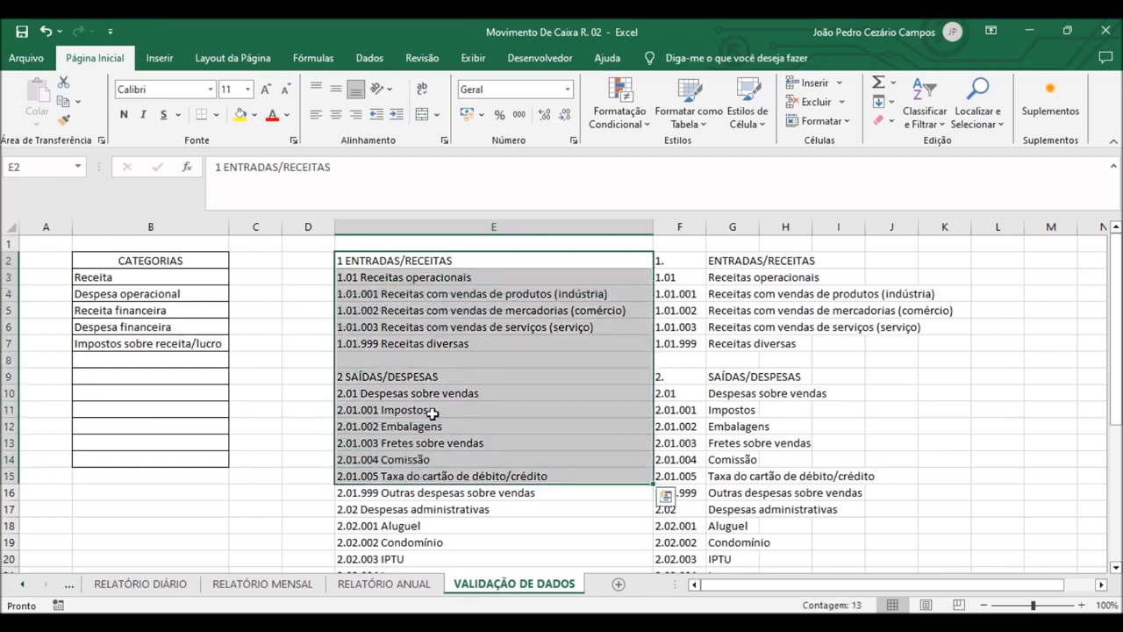
click(412, 281)
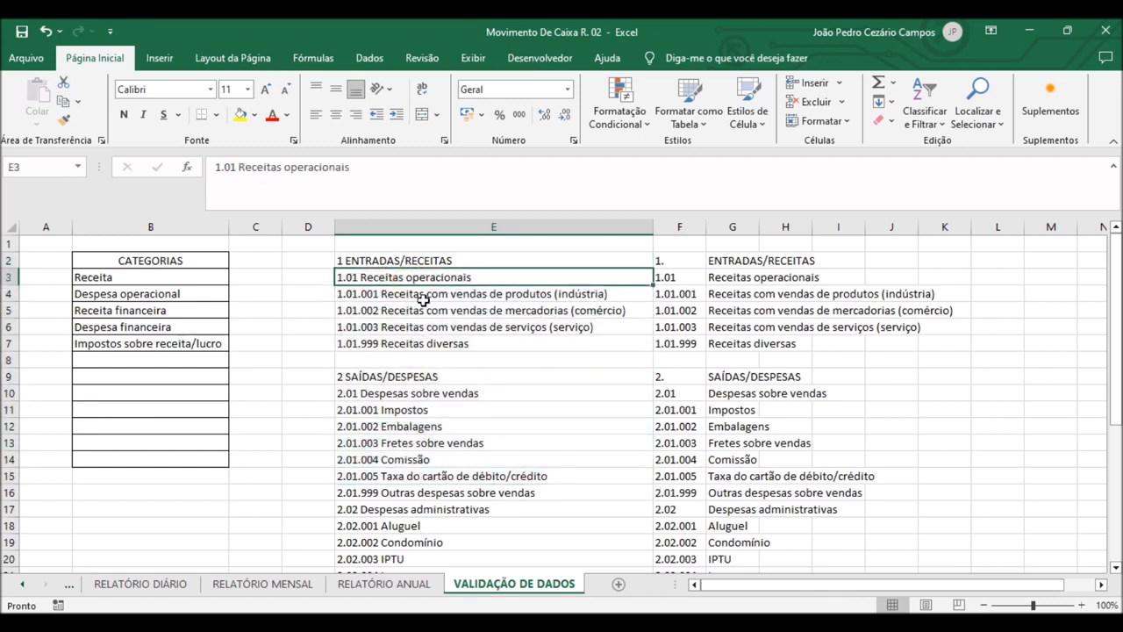
click(423, 299)
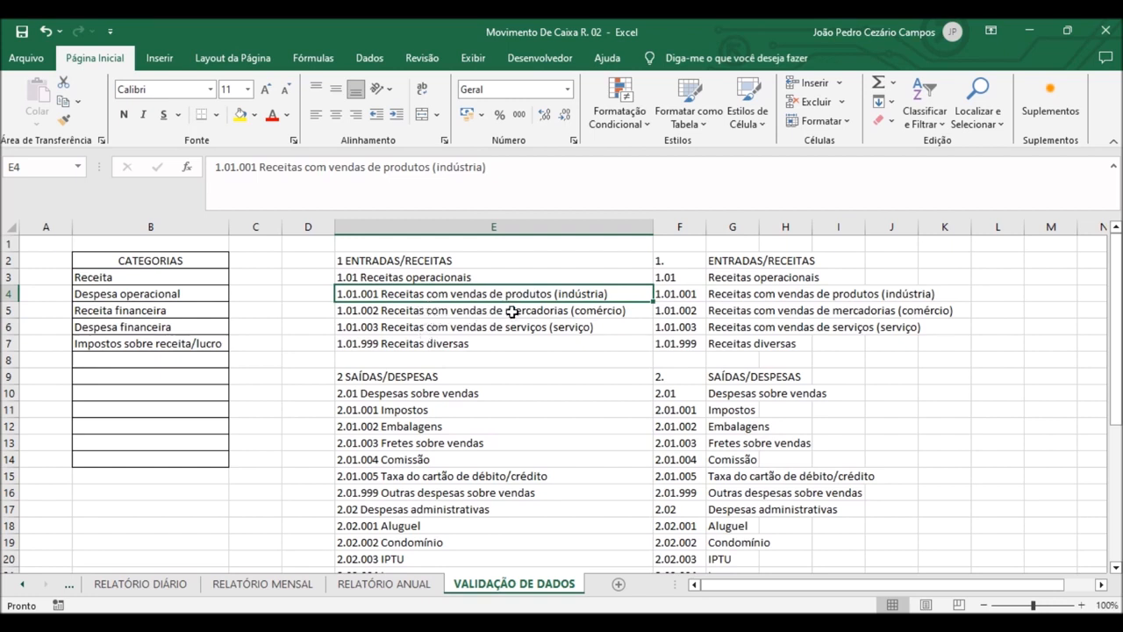
key(Down)
key(Down)
- Review the expense accounts under 2 SAÍDAS/DESPESAS, from 2.01 Despesas sobre vendas down to 2.04 Despesas financeiras
scroll(498, 364, down, 2)
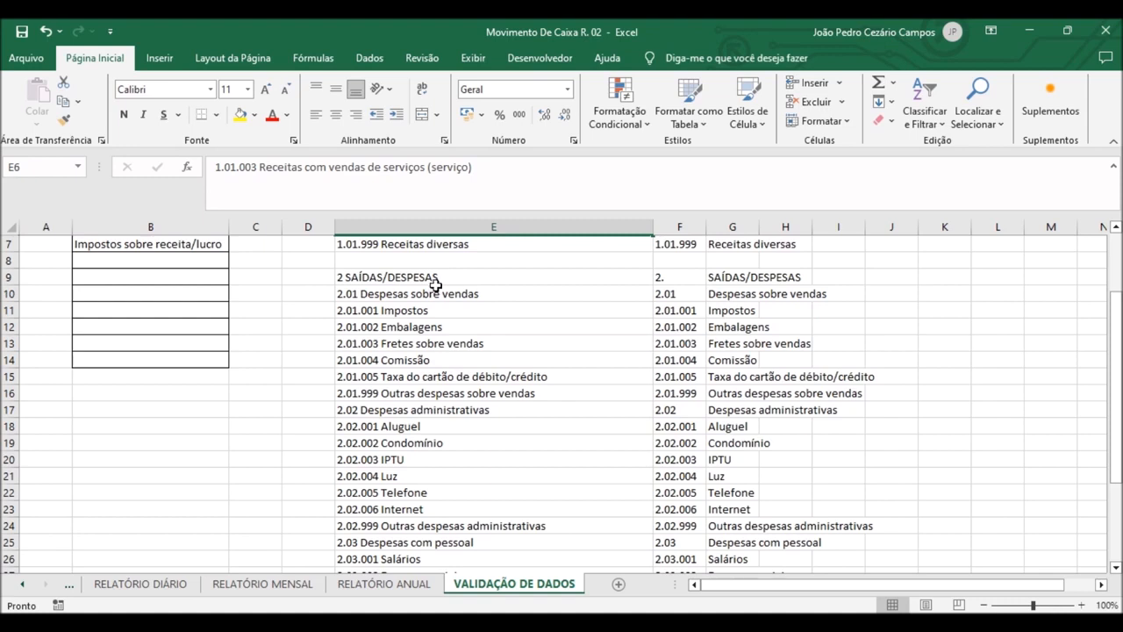
drag(445, 311, 458, 399)
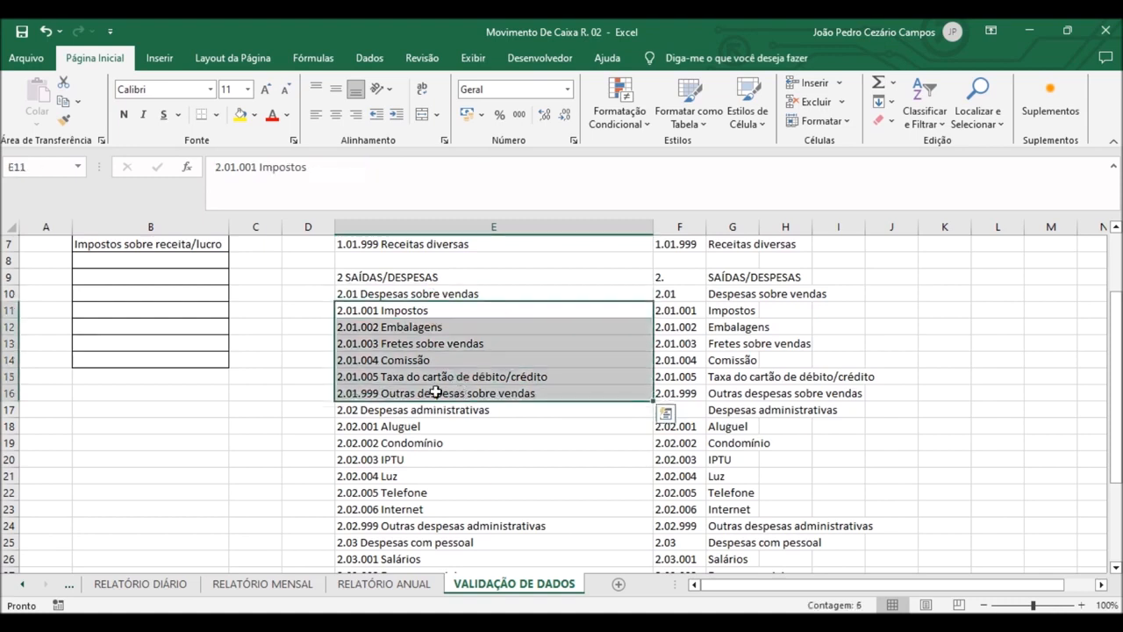
scroll(458, 399, up, 2)
scroll(497, 419, down, 6)
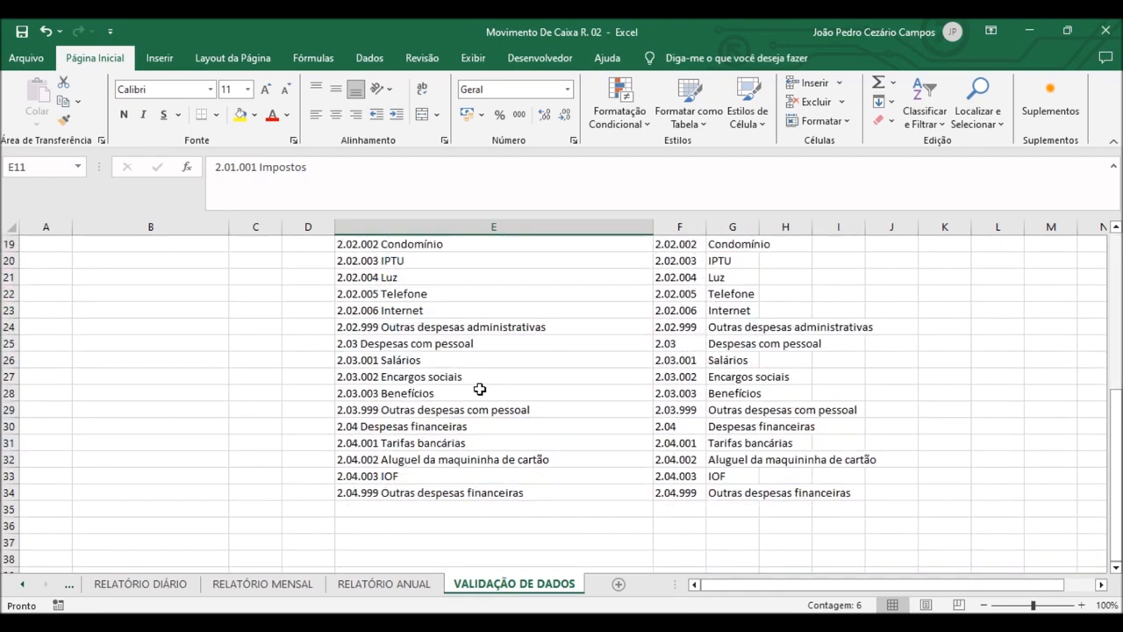
scroll(478, 392, up, 1)
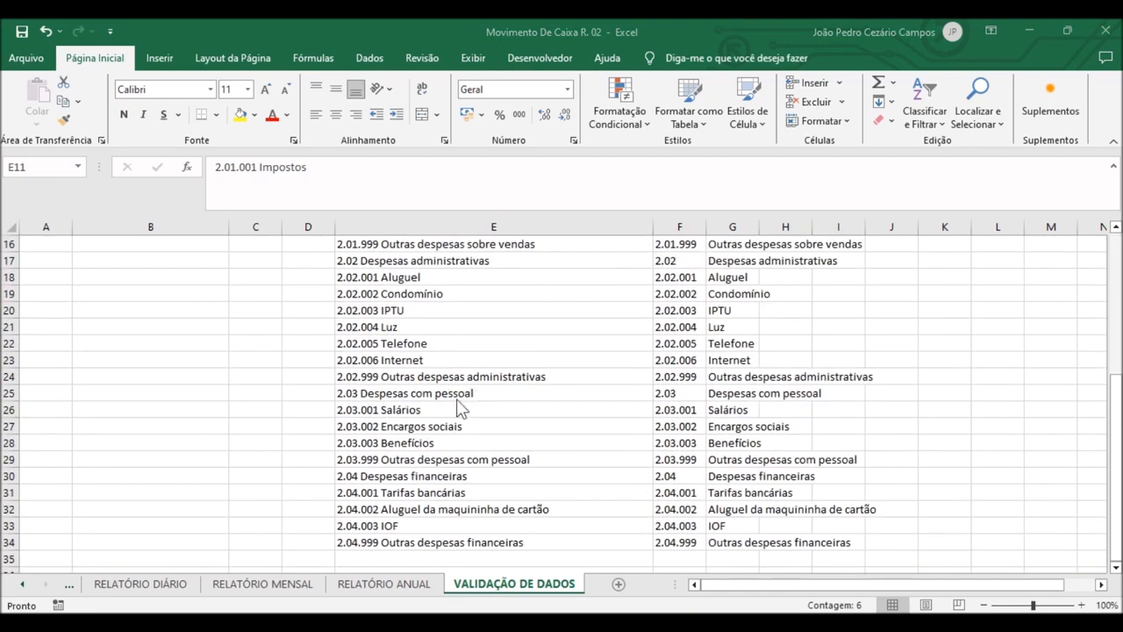
- Return to the CADASTRO sheet with the cash movement entry form
click(22, 584)
click(22, 584)
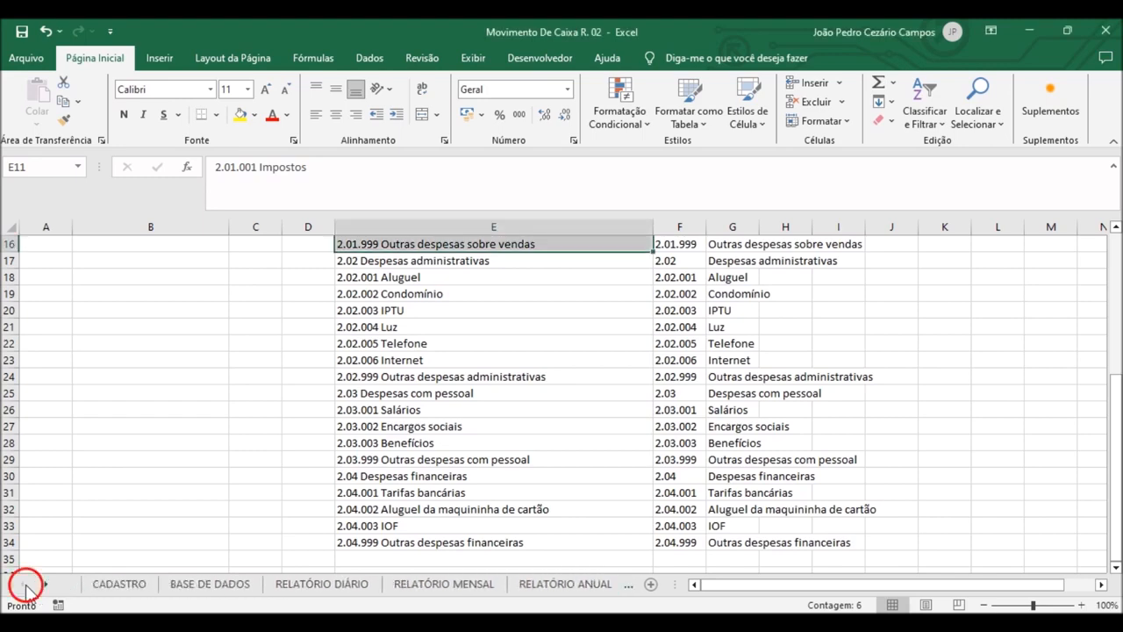
click(117, 584)
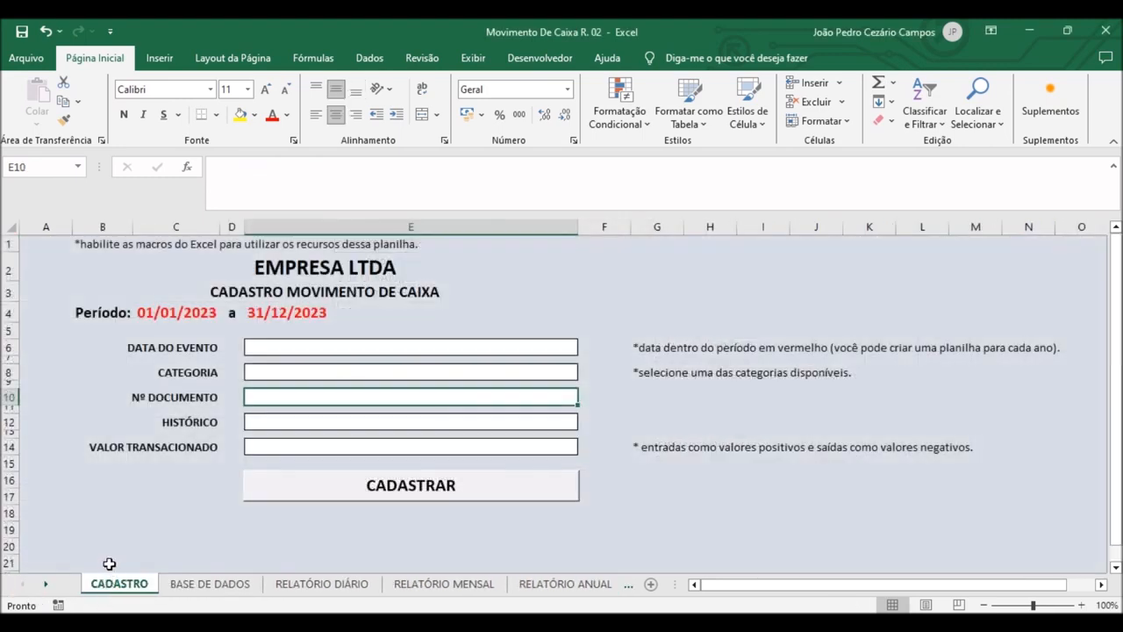